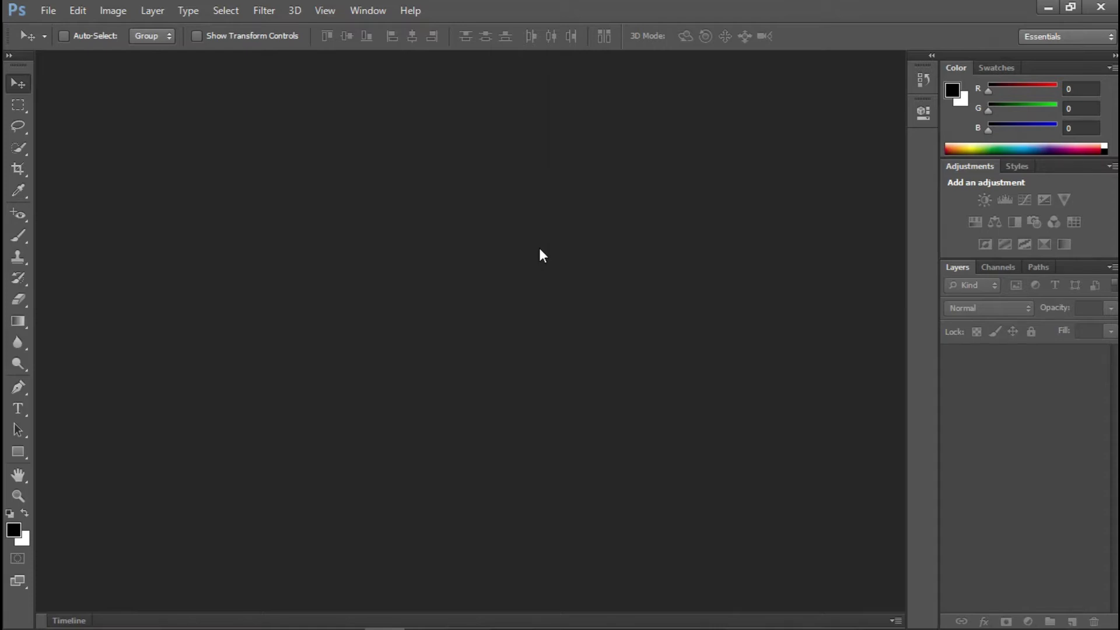
Open Monalisa.jpg and samit.jpg together from the Bahan folder.
key("ctrl+o")
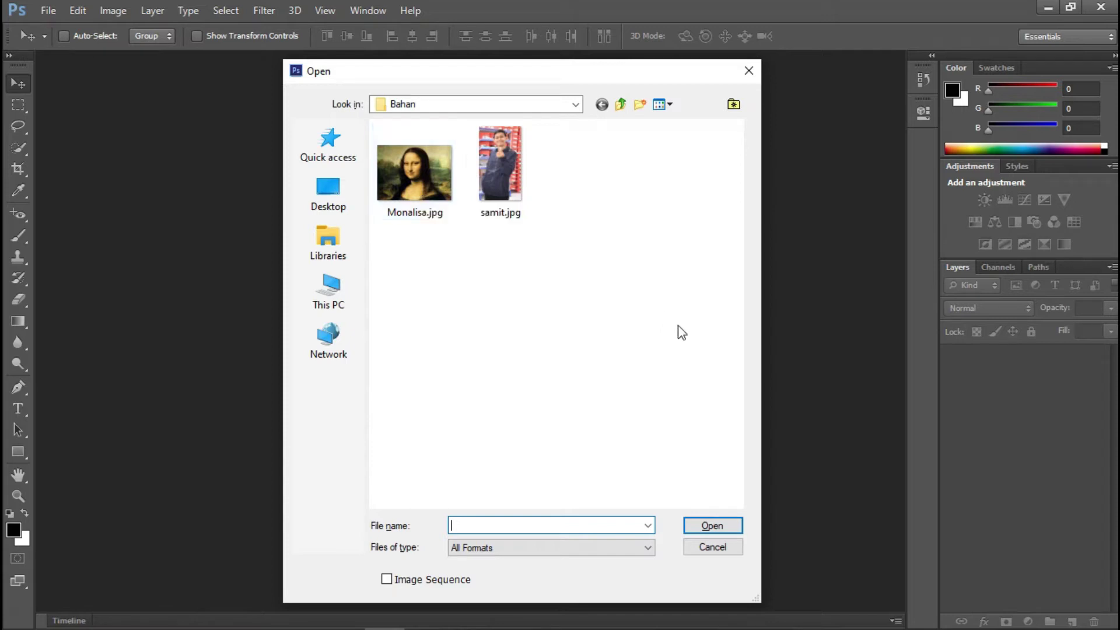
left_click_drag(676, 331, 377, 124)
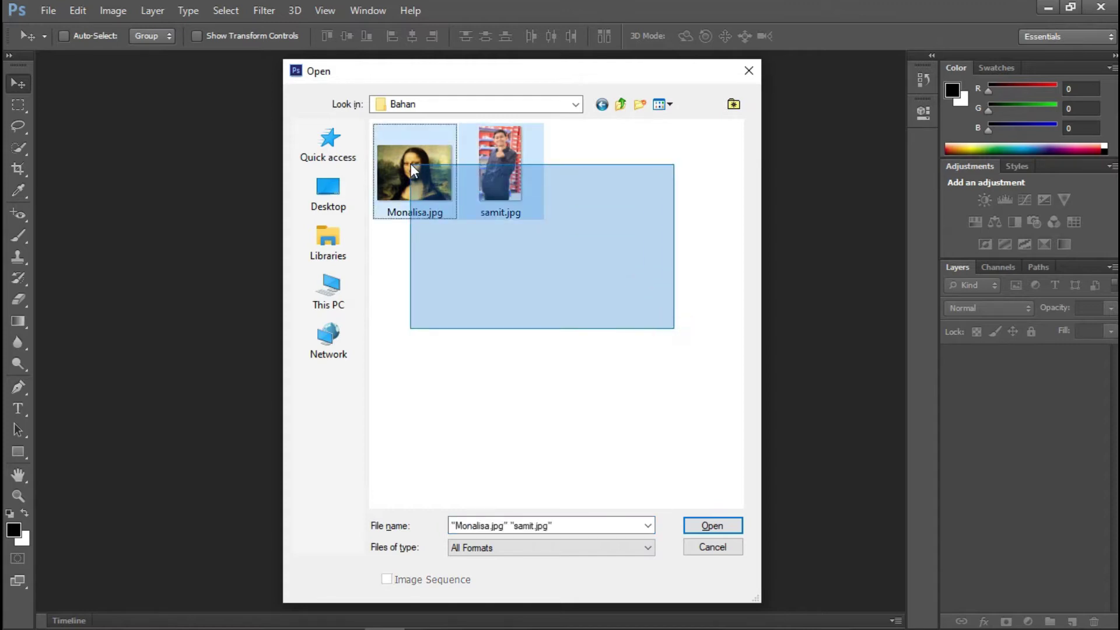
left_click(712, 526)
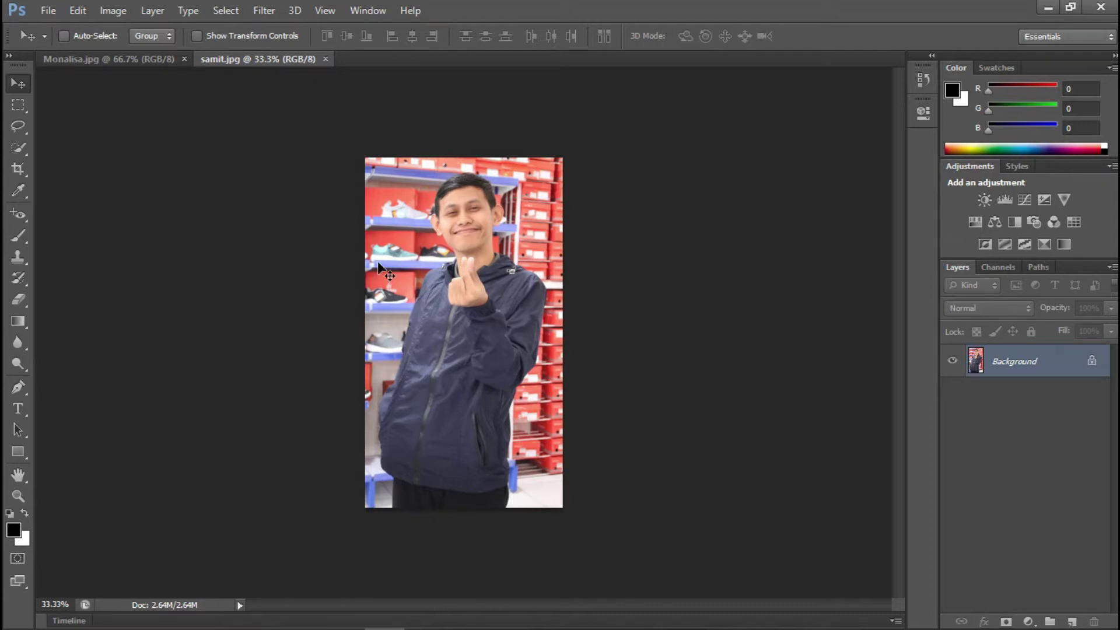
On Monalisa.jpg, Quick Select the woman's hair, face and upper body in Add mode.
left_click(146, 63)
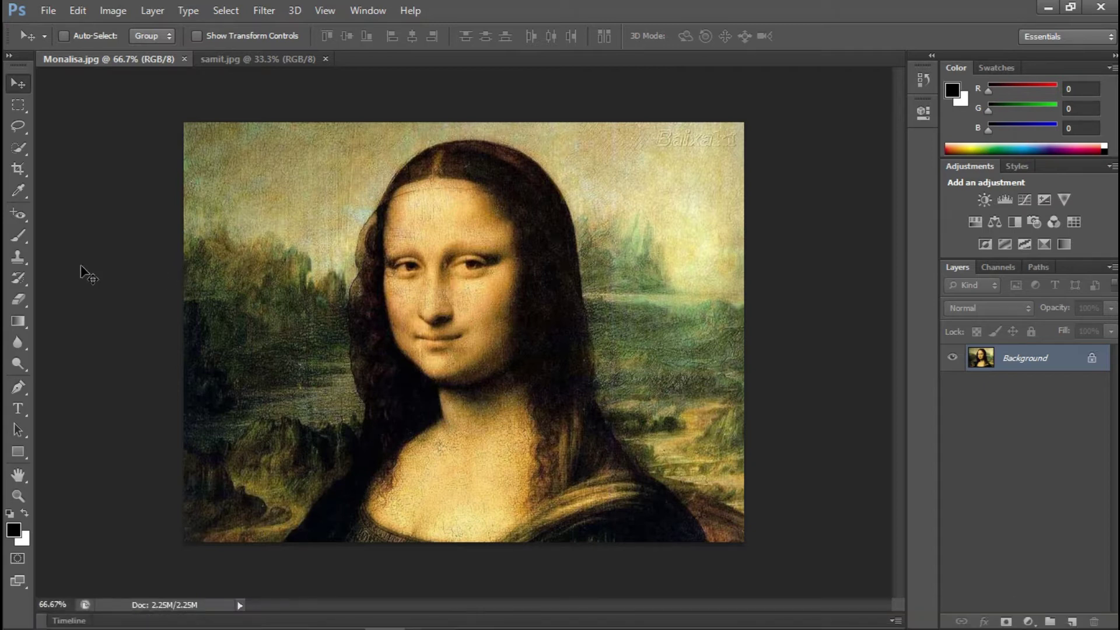
left_click(21, 389)
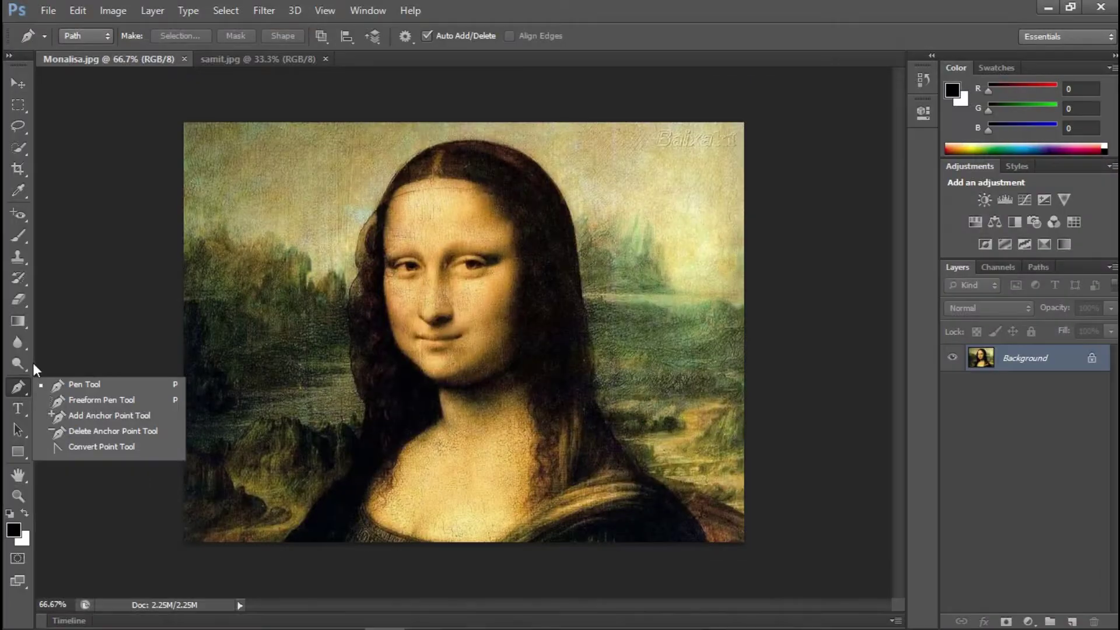
right_click(36, 182)
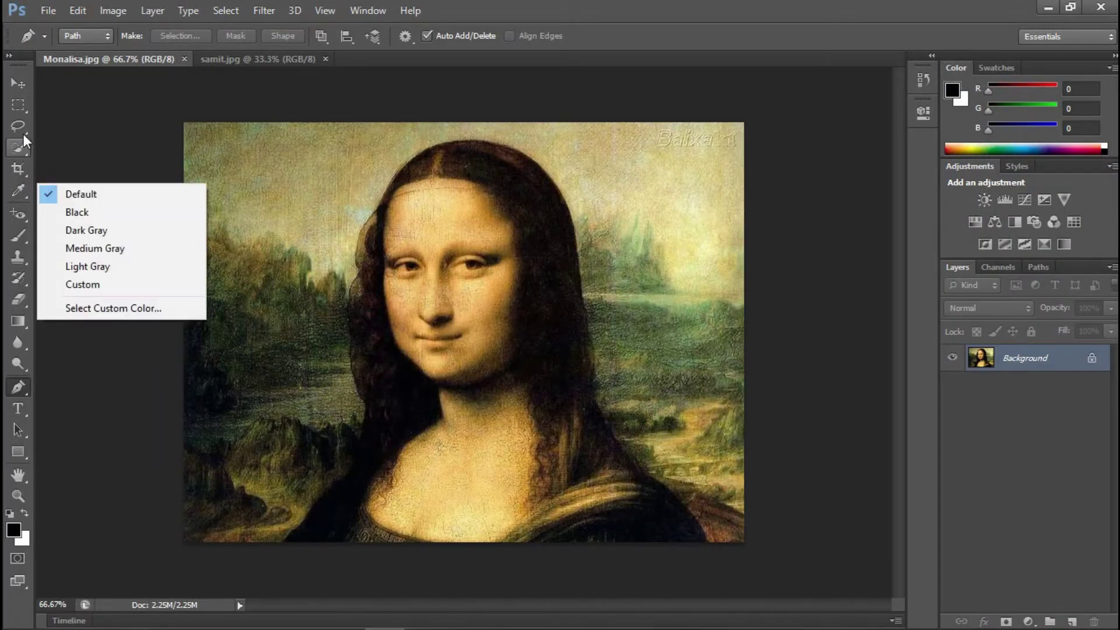
left_click(21, 126)
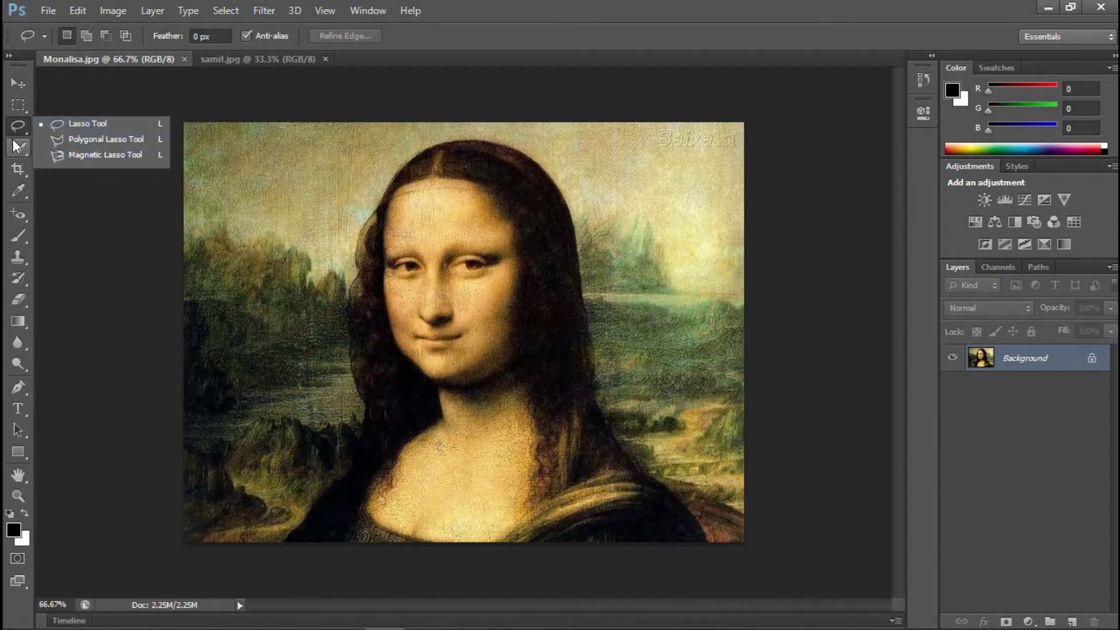
left_click(18, 147)
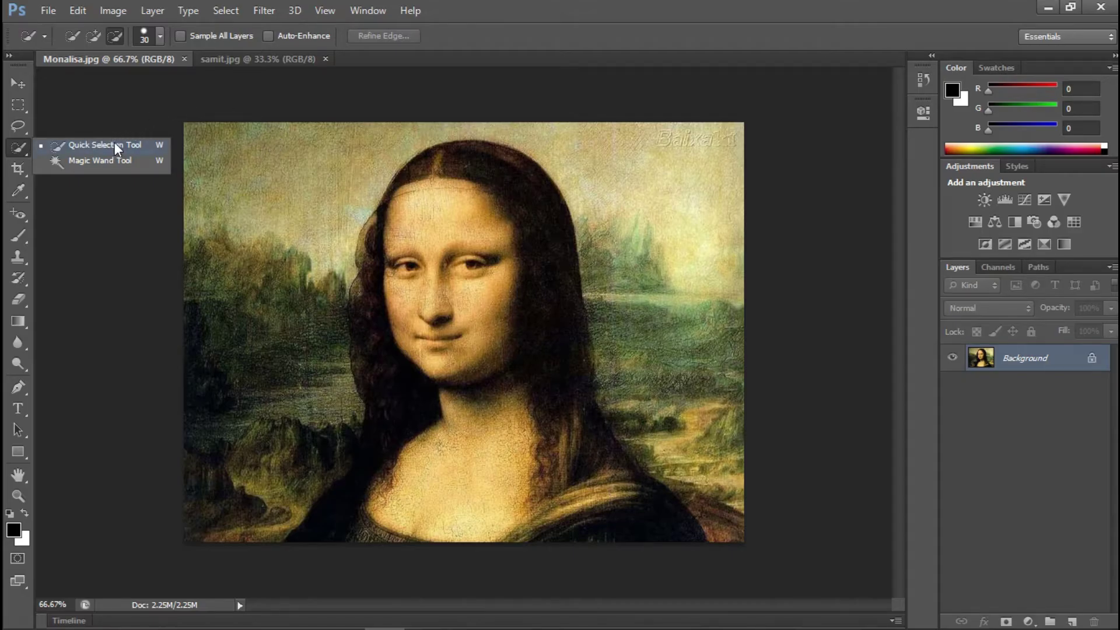
left_click(115, 144)
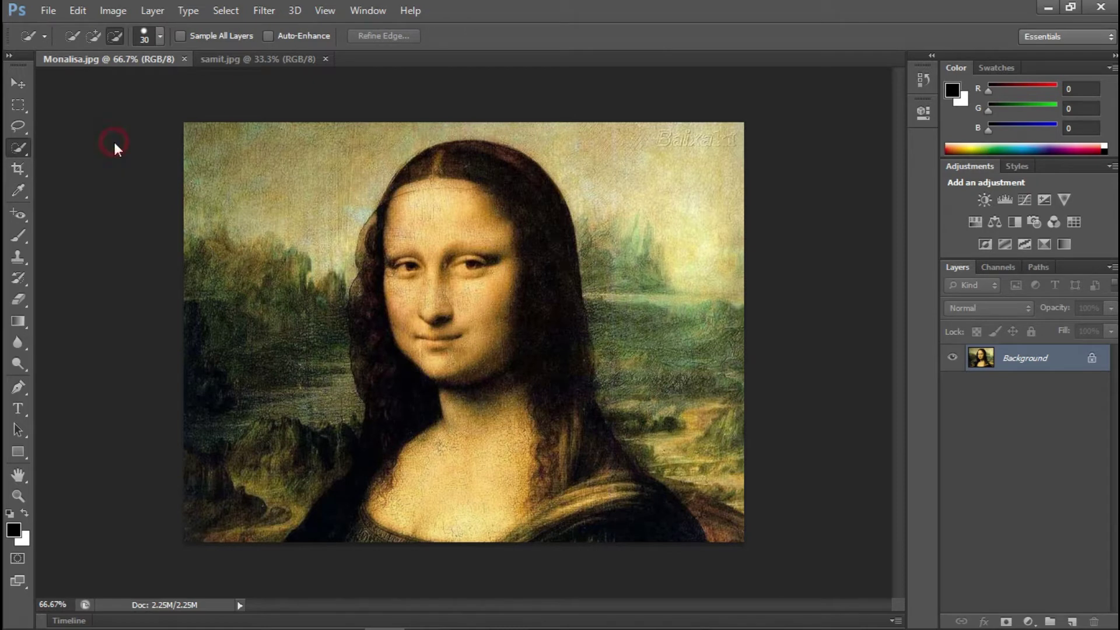
left_click(93, 36)
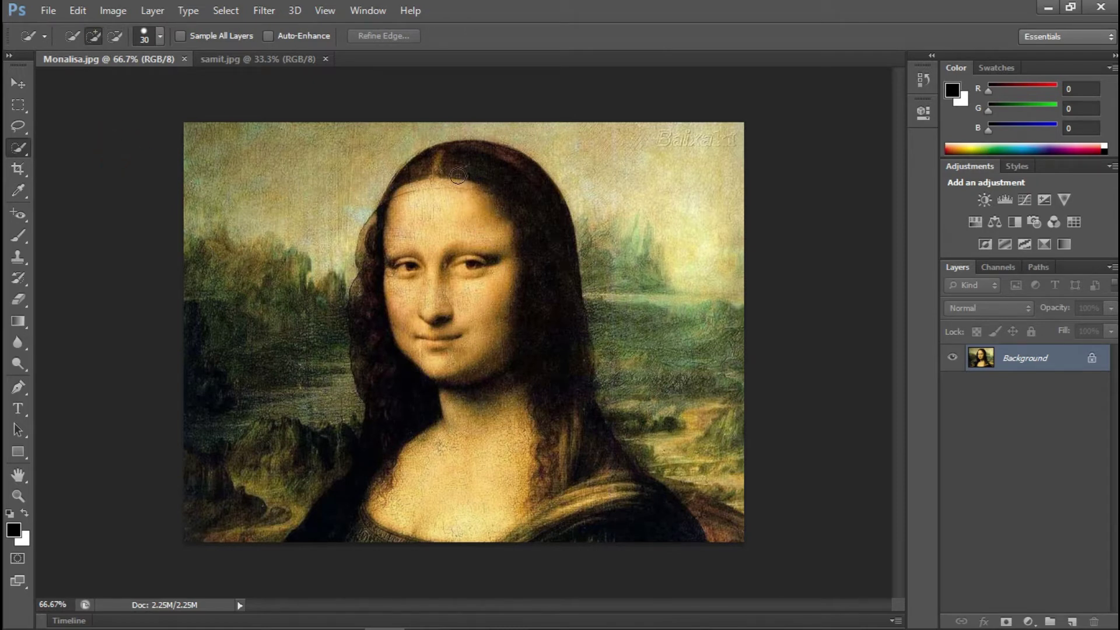
mouse_move(446, 181)
left_mouse_down()
mouse_move(491, 217)
mouse_move(580, 478)
mouse_move(636, 537)
mouse_move(625, 525)
left_mouse_up()
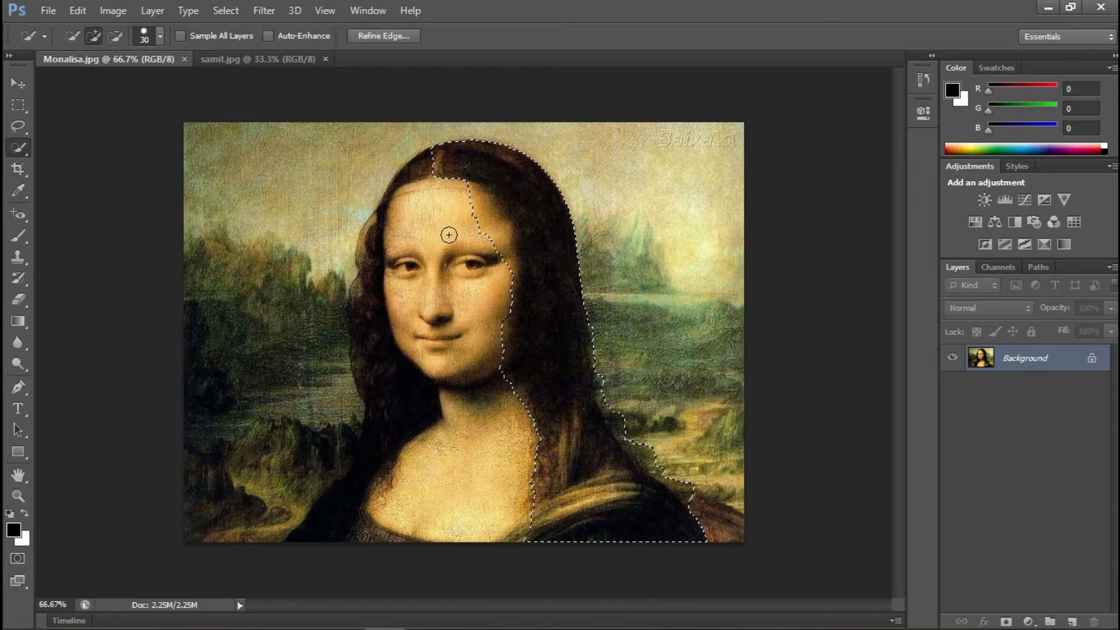
mouse_move(439, 191)
left_mouse_down()
mouse_move(385, 371)
mouse_move(382, 471)
mouse_move(345, 537)
mouse_move(353, 529)
left_mouse_up()
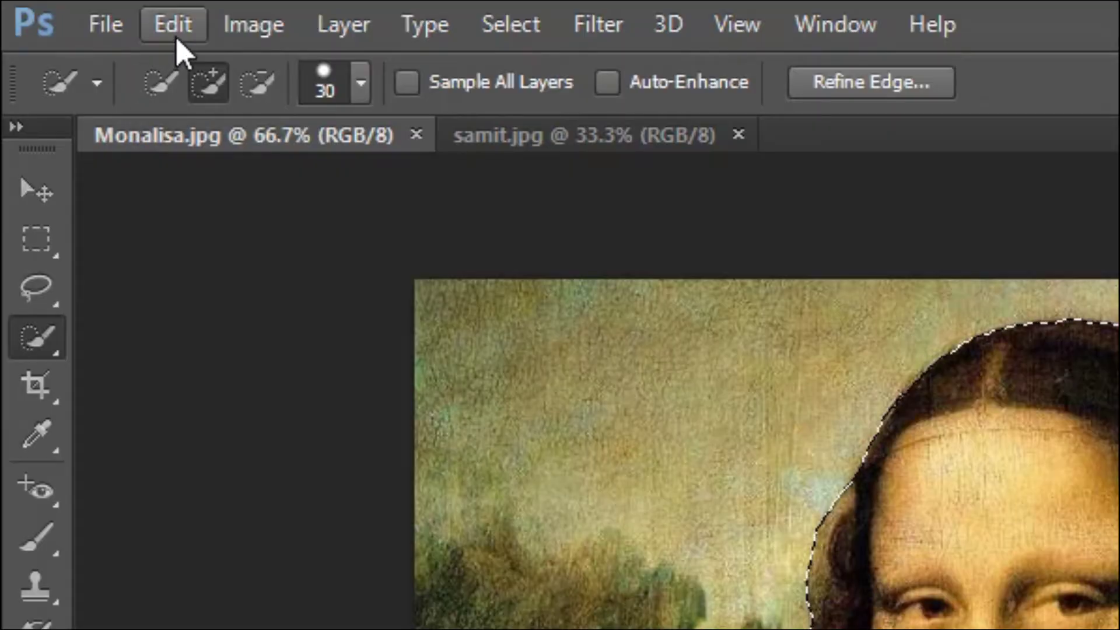
Content-Aware fill the selection at Normal mode and 100% opacity.
left_click(174, 30)
left_click(231, 559)
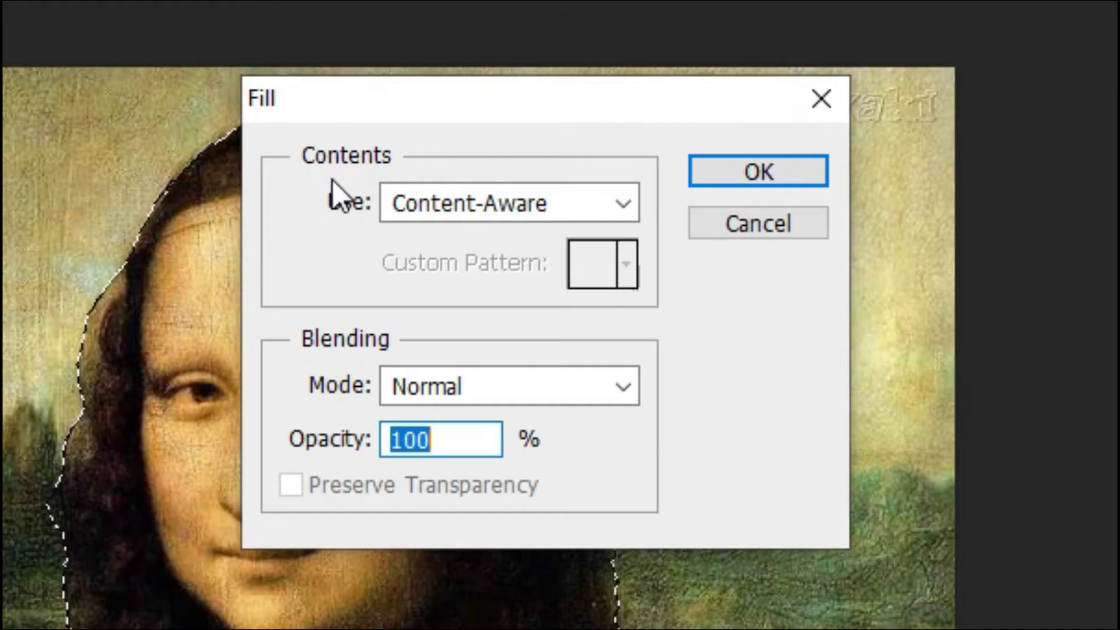
left_click(623, 202)
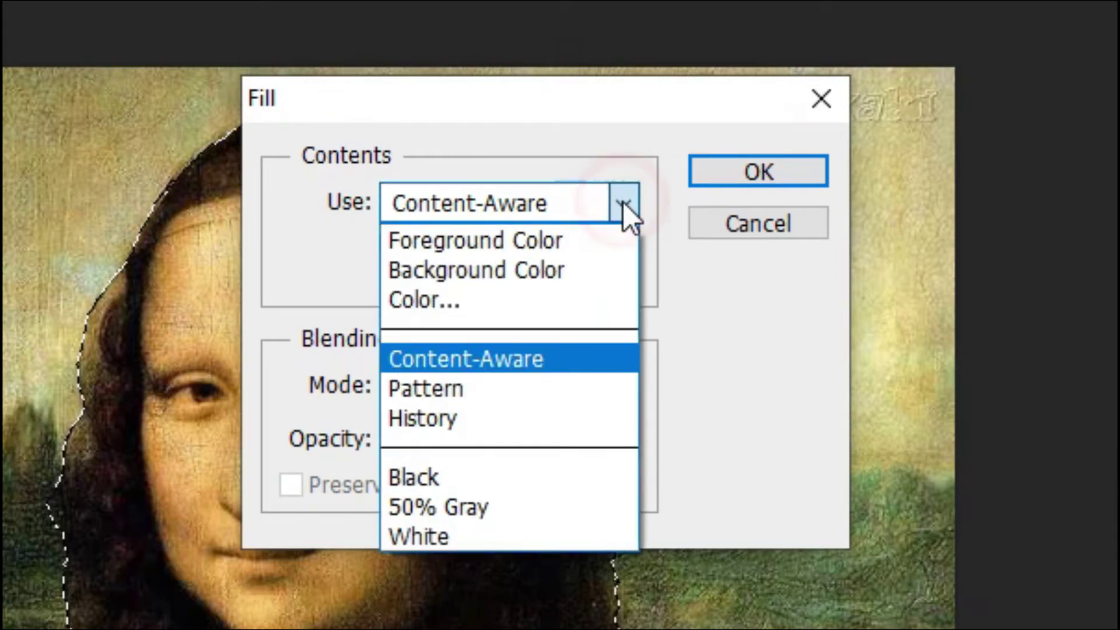
left_click(533, 252)
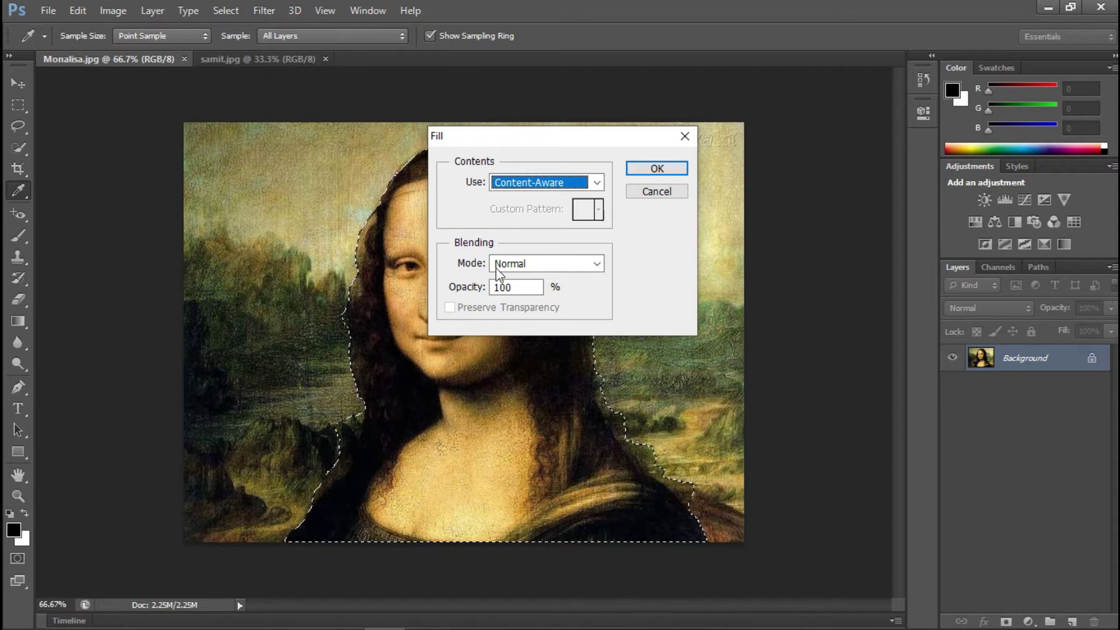
left_click(677, 169)
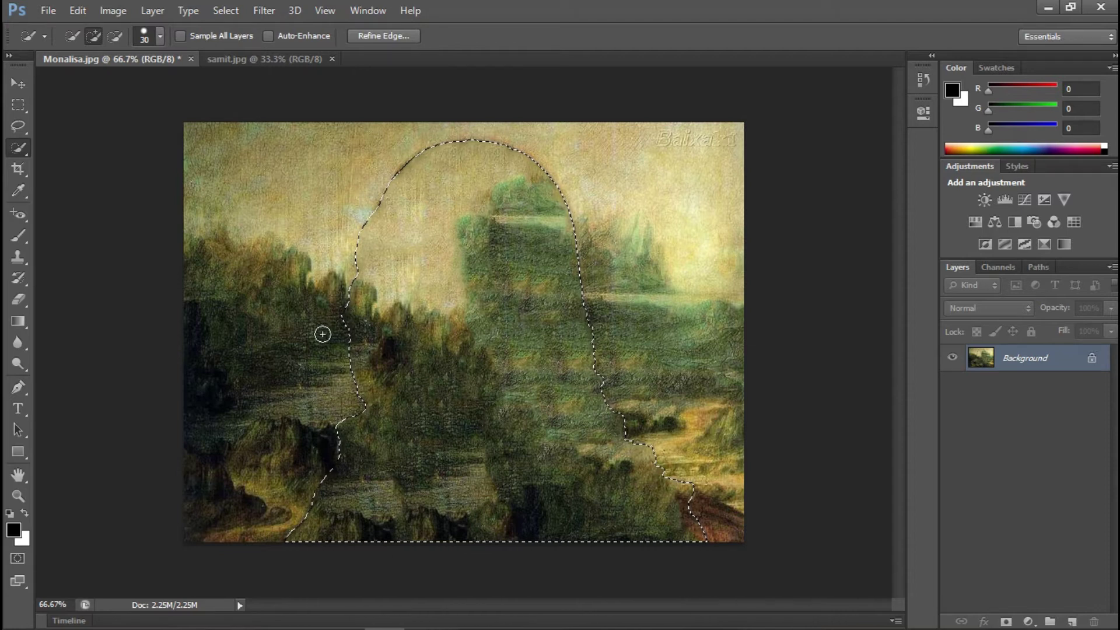
Deselect, then take a Clone Stamp sample from the upper-left sky.
left_click(232, 10)
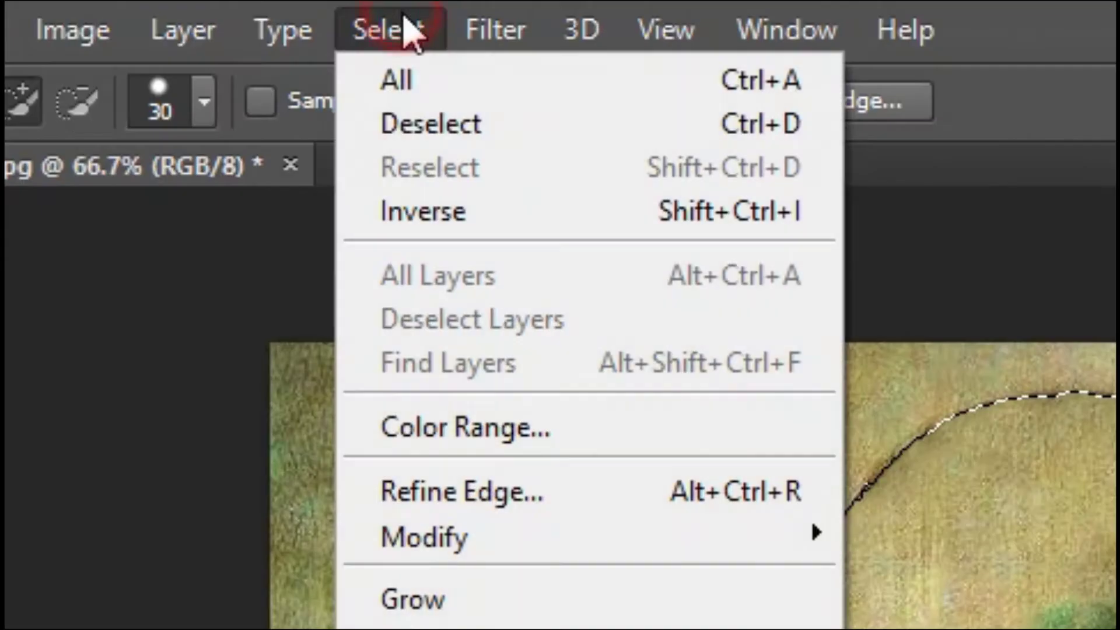
left_click(238, 42)
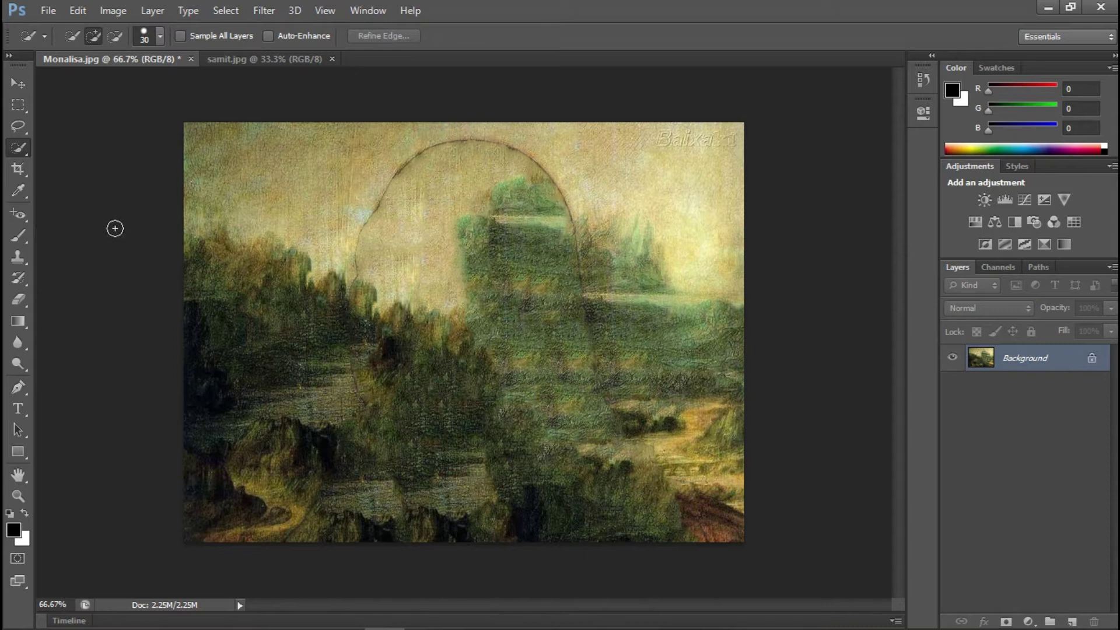
right_click(17, 258)
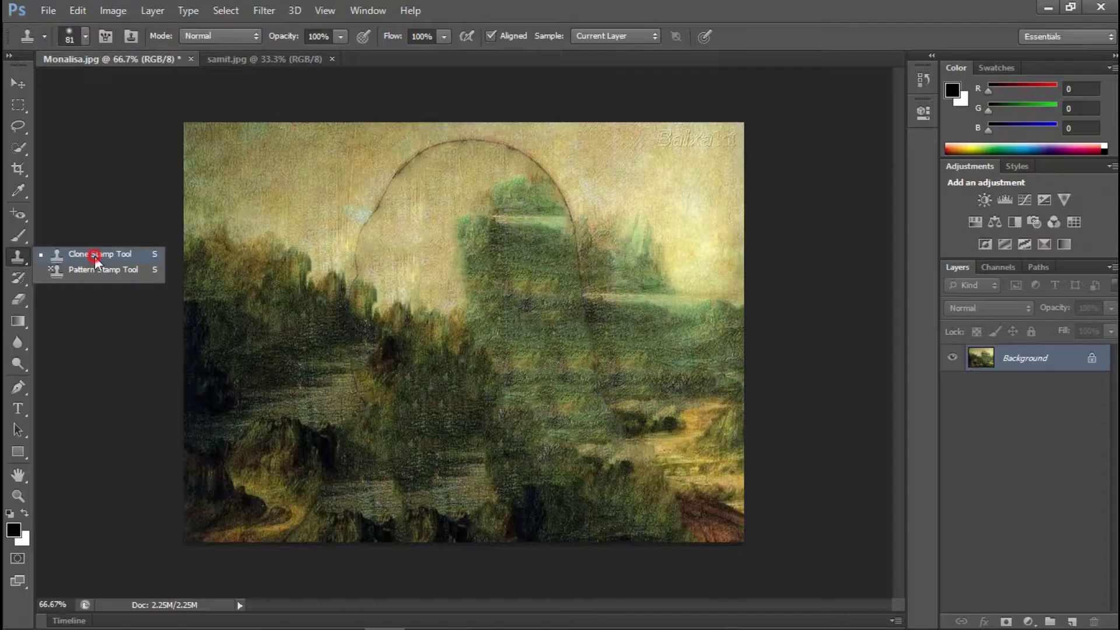
left_click(290, 295)
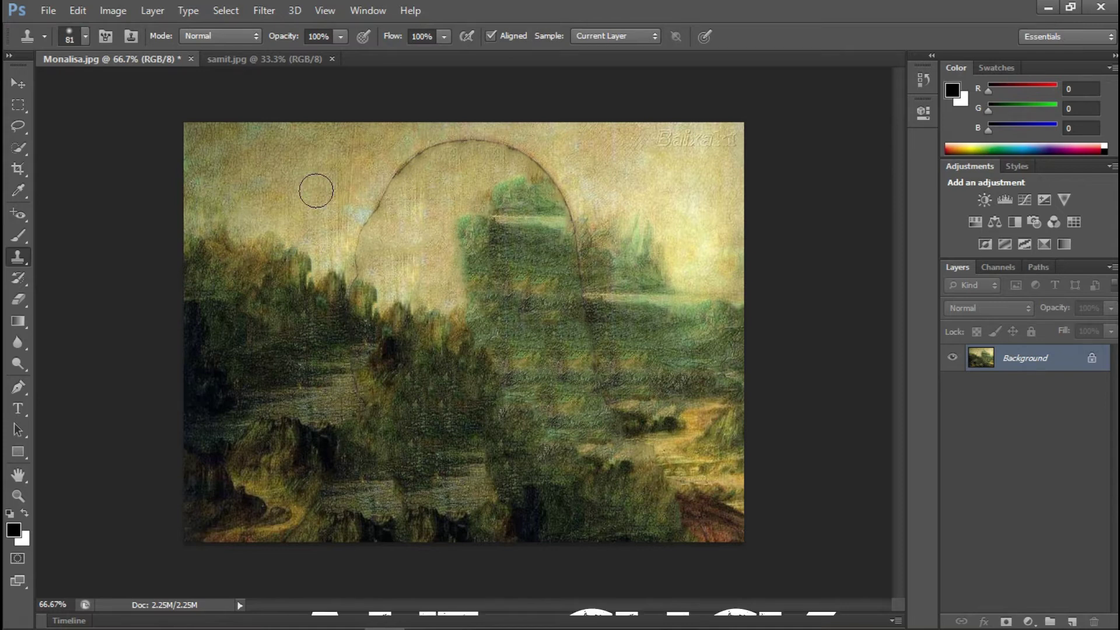
left_click(301, 199, "alt")
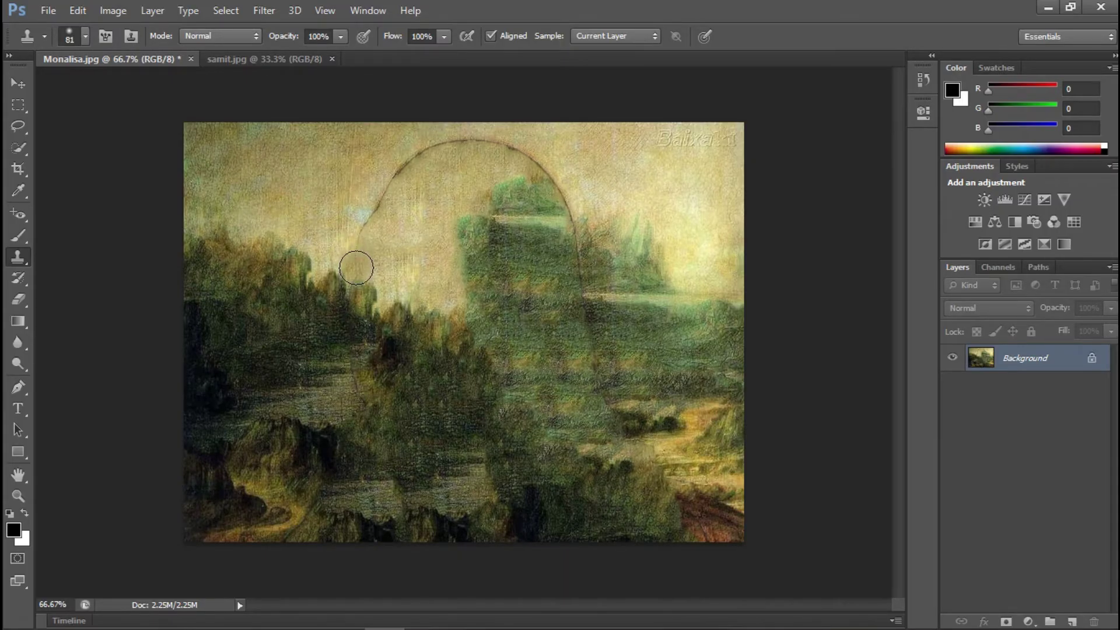
Clone sky over the leftover trees, dark blotch and tree edge inside the outline.
left_click_drag(357, 268, 387, 175)
left_click(331, 187, "alt")
left_click(335, 190, "alt")
left_click_drag(361, 219, 408, 177)
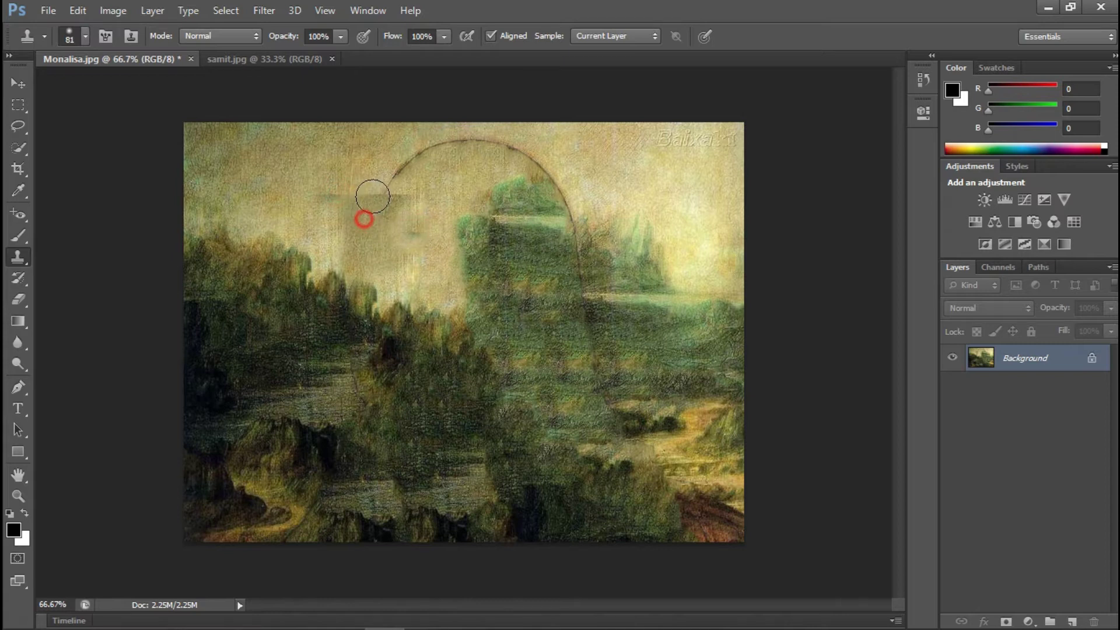
left_click(327, 184, "alt")
left_click_drag(328, 243, 397, 268)
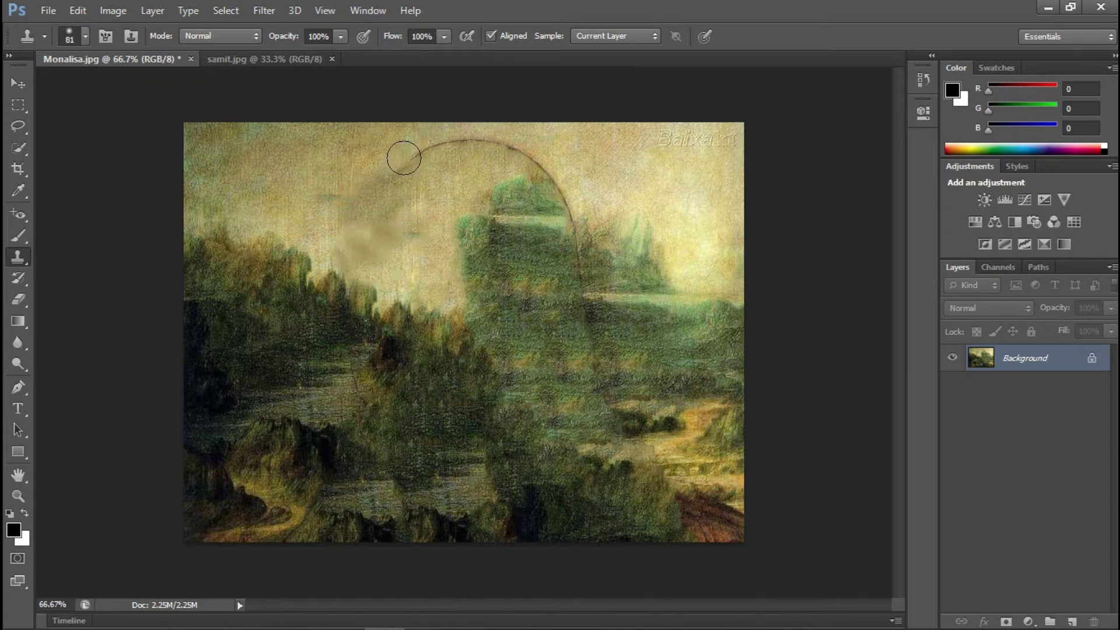
left_click_drag(333, 285, 358, 277)
left_click_drag(353, 228, 392, 259)
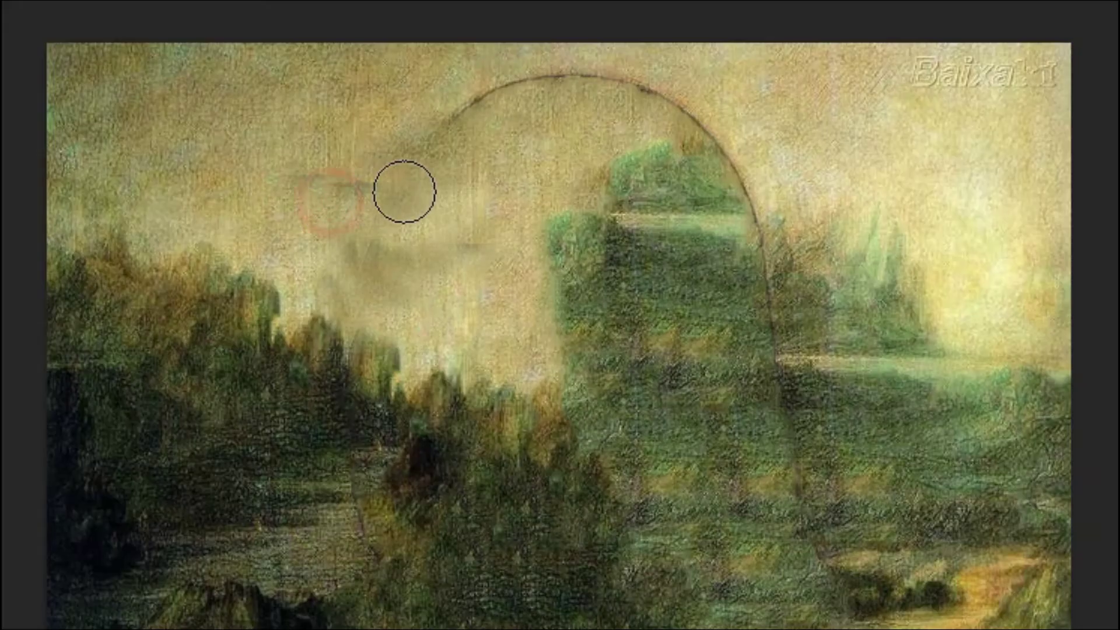
left_click_drag(379, 203, 329, 191)
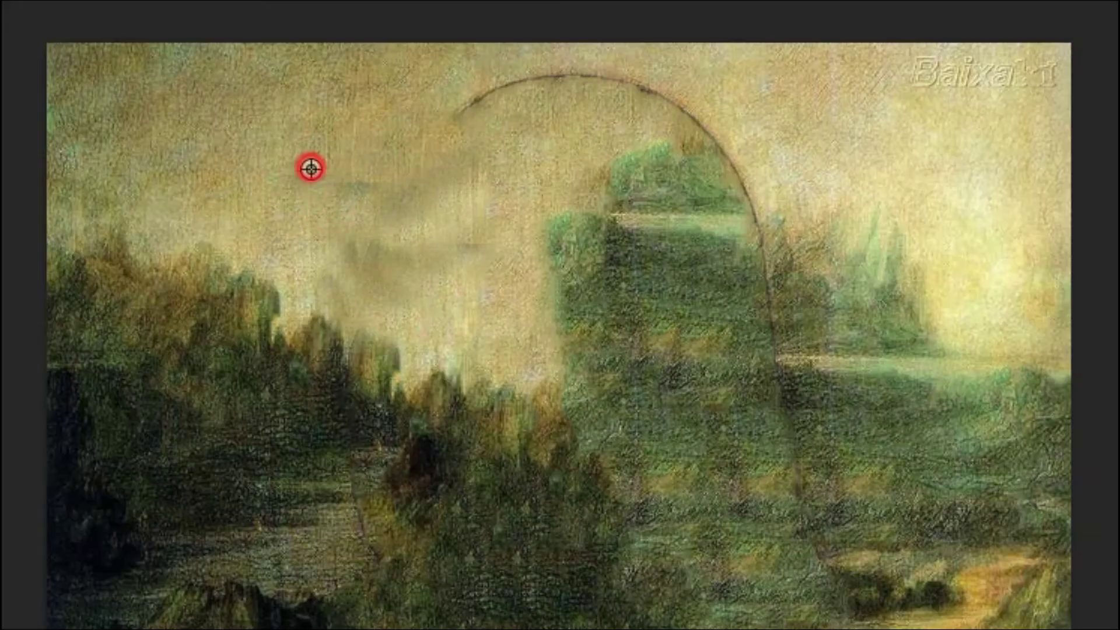
Clone sky over the outline's top, right side and light streak, then show samit.jpg.
left_click(329, 191, "alt")
left_click(440, 100, "alt")
mouse_move(463, 117)
left_mouse_down()
mouse_move(541, 86)
mouse_move(624, 82)
mouse_move(671, 93)
mouse_move(700, 137)
left_mouse_up()
left_click(454, 162, "alt")
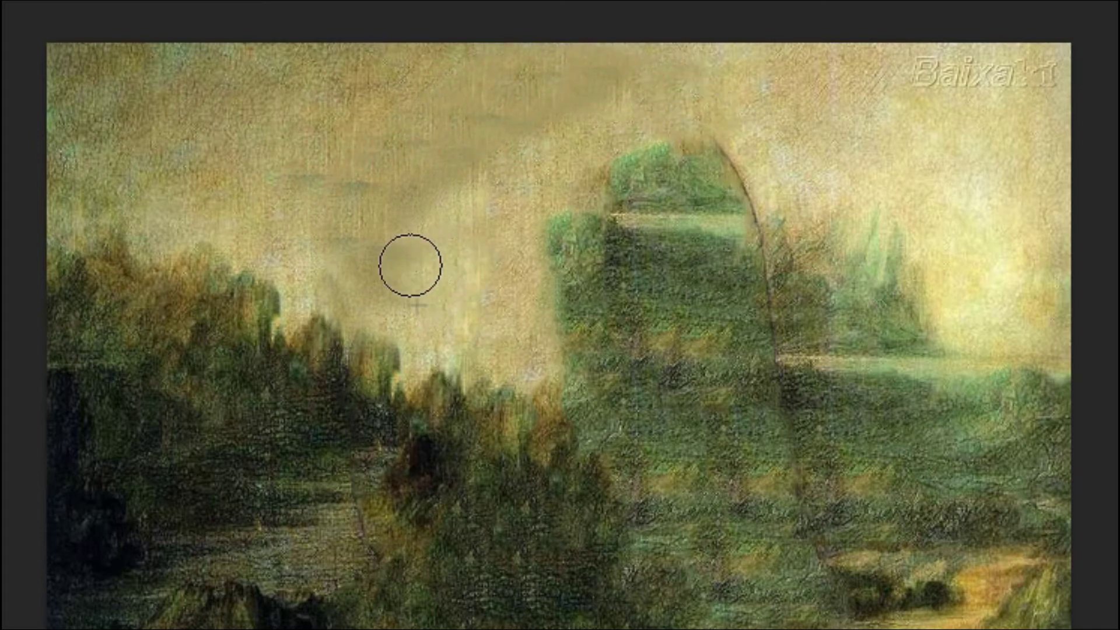
left_click(442, 217, "alt")
left_click_drag(710, 220, 766, 373)
left_click_drag(663, 230, 612, 220)
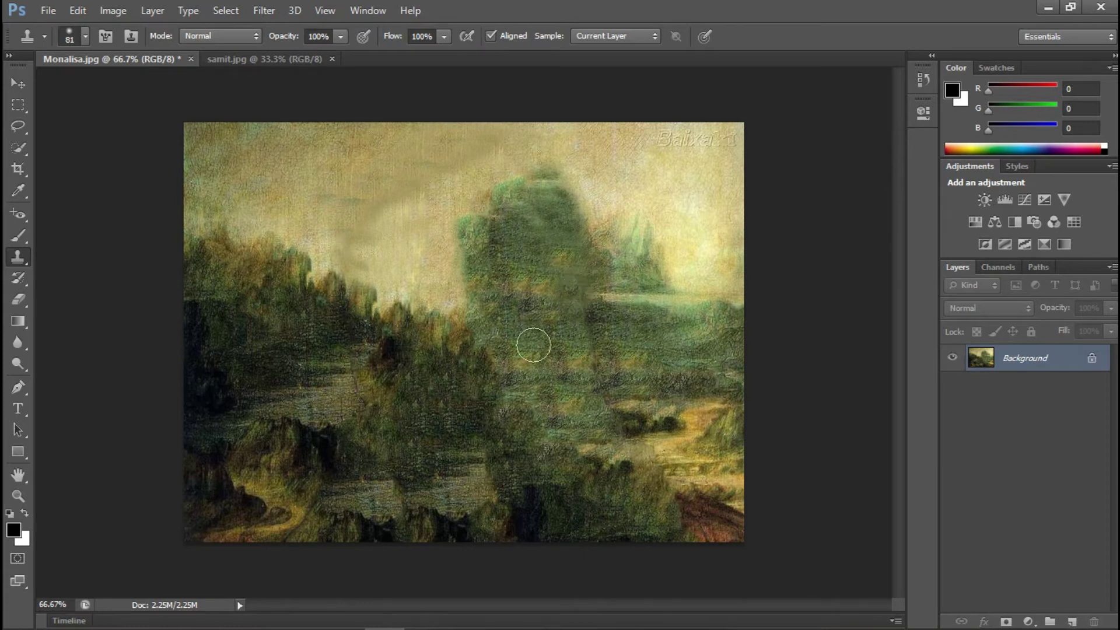
left_click(248, 57)
Crop samit.jpg to a landscape frame around the man's head, hand and upper body.
left_click(19, 85)
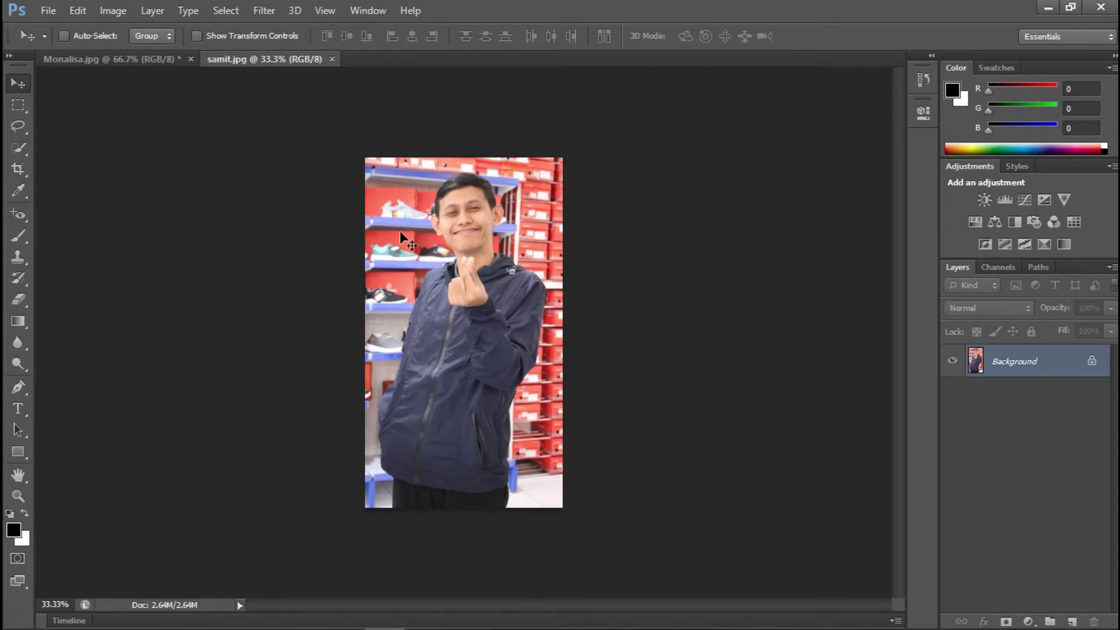
left_click(18, 169)
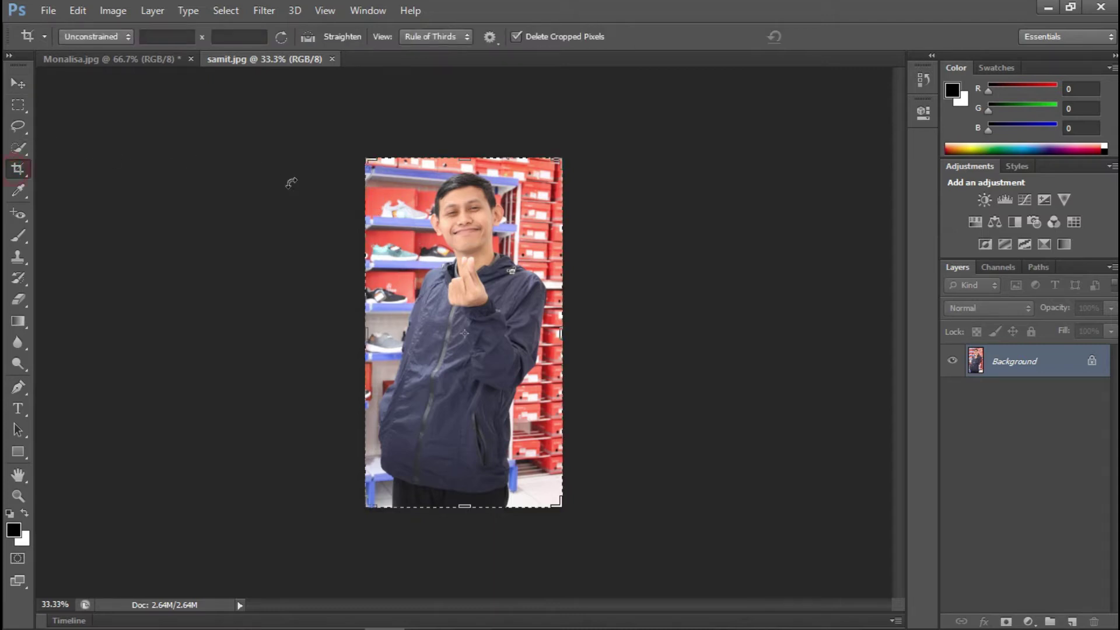
left_click_drag(466, 510, 483, 412)
left_click_drag(516, 252, 516, 259)
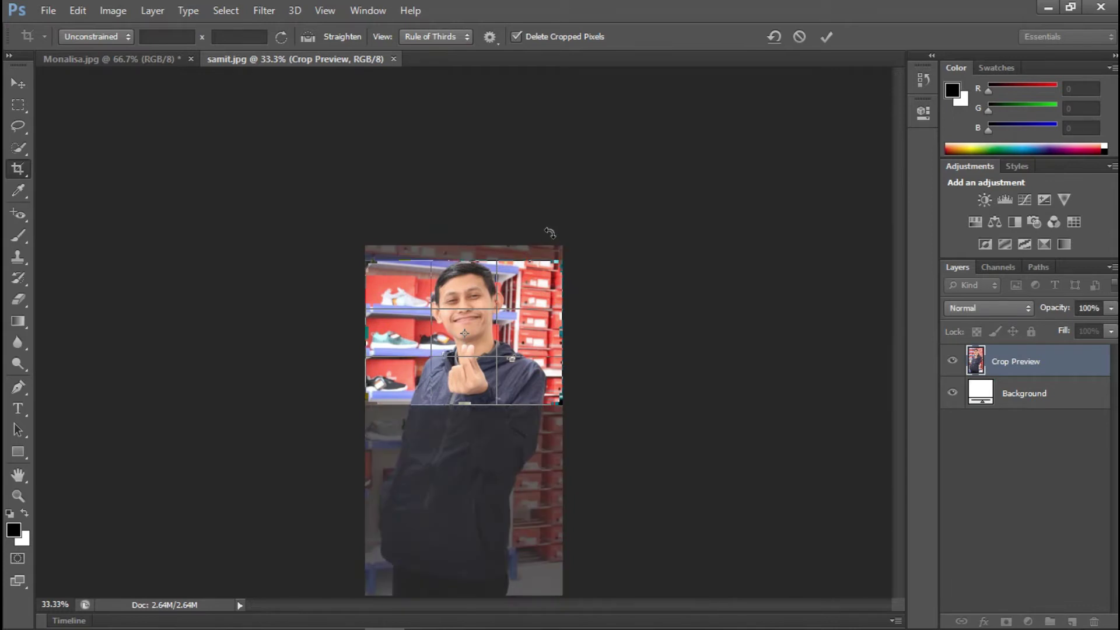
key("Return")
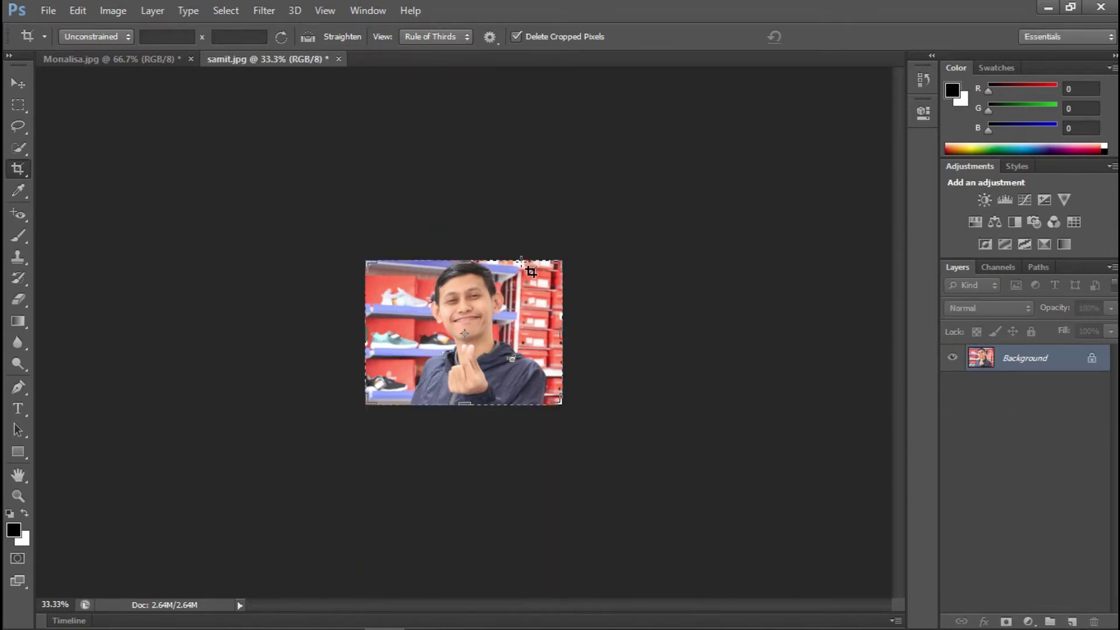
Zoom the samit photo in to 100%.
left_click(18, 84)
left_click(19, 496)
left_click(519, 299)
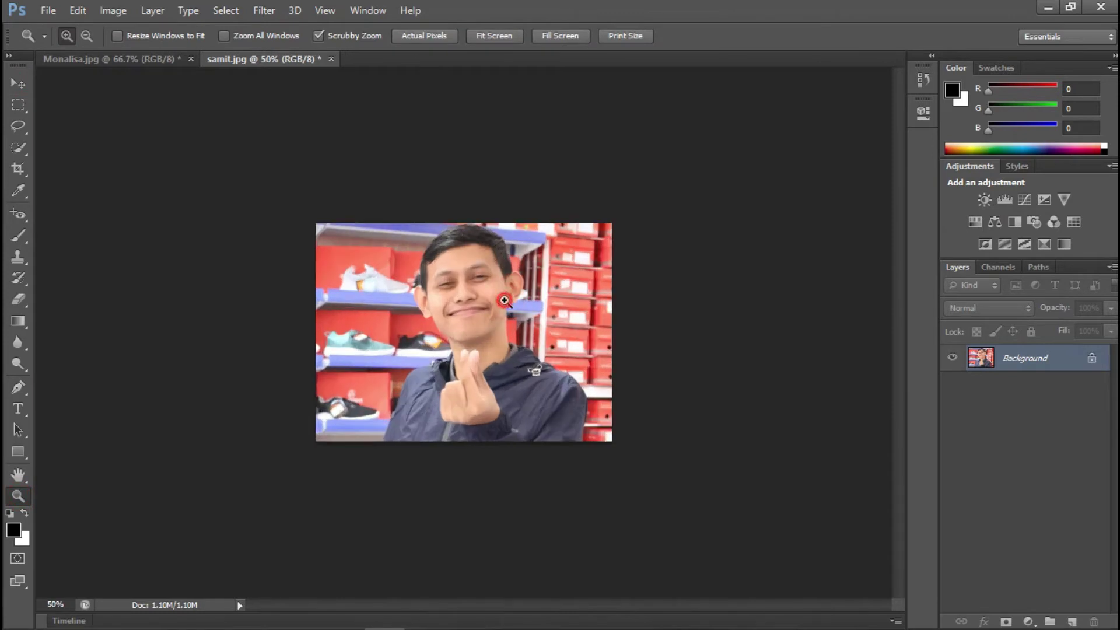
left_click(504, 300)
left_click(521, 276)
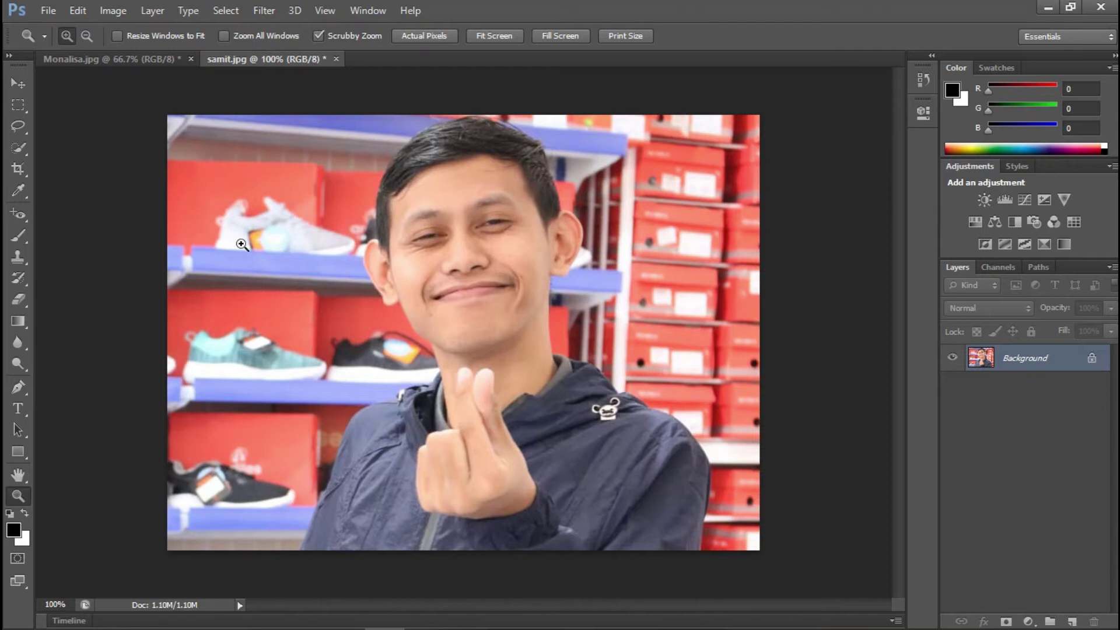
Quick Select the man's hair, face and jacket, subtracting the blue shelf patch beside his hair.
left_click(21, 85)
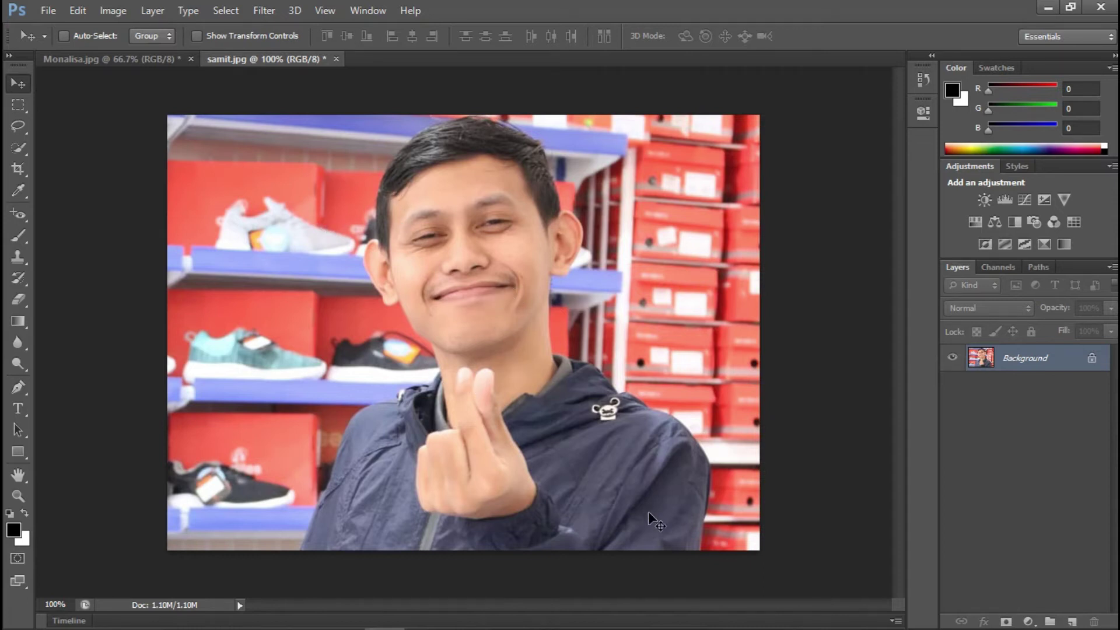
left_click(20, 146)
left_click(70, 146)
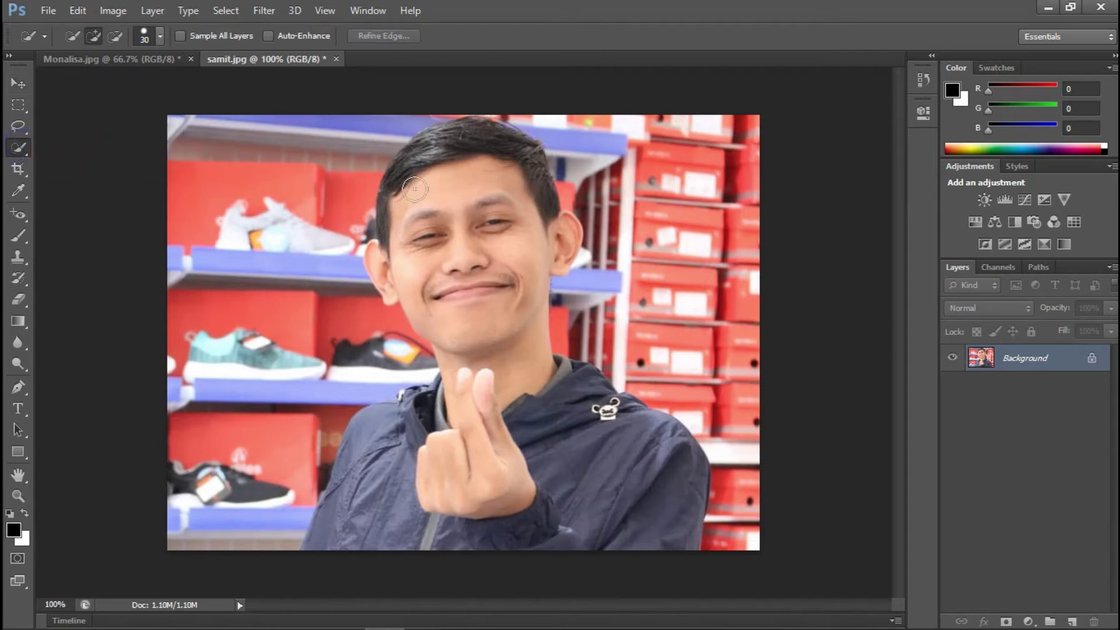
left_click_drag(432, 180, 493, 316)
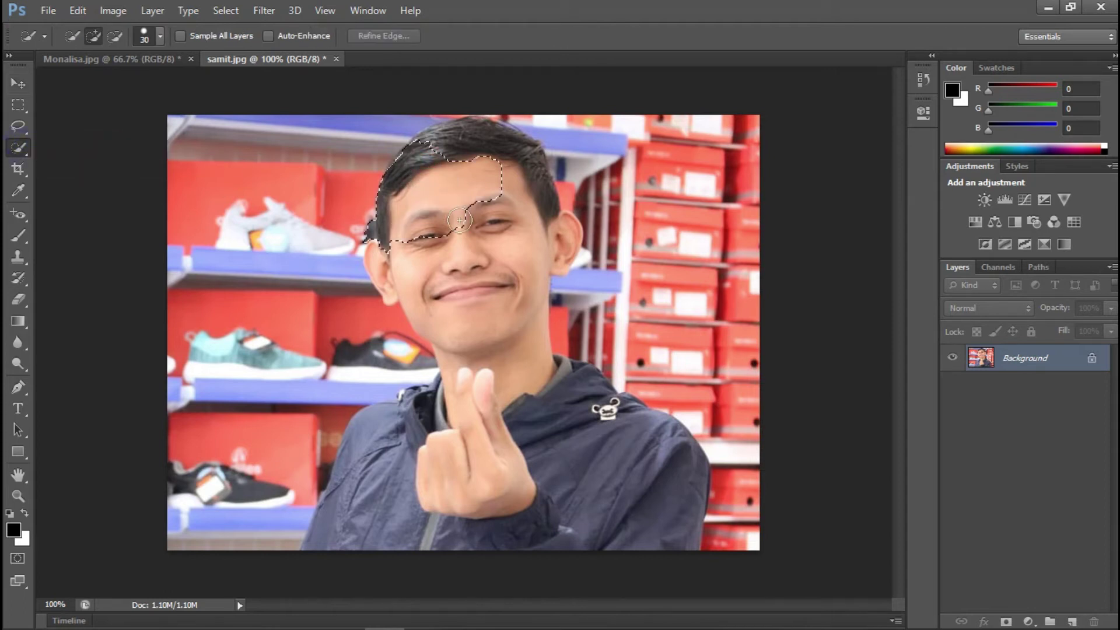
left_click_drag(514, 397, 641, 455)
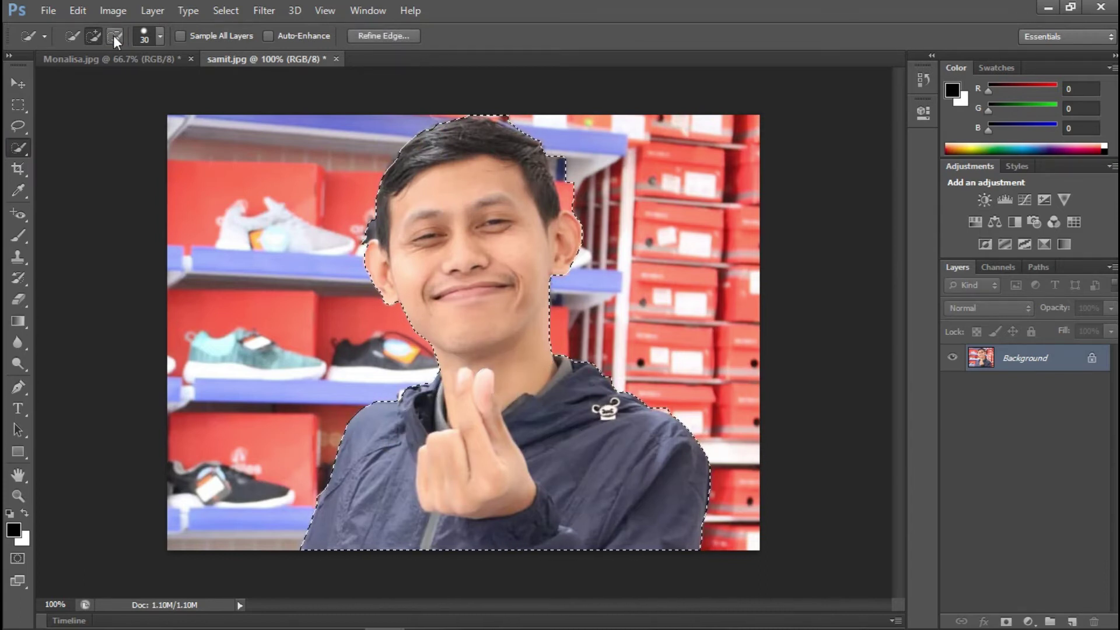
key("alt")
left_click(559, 168)
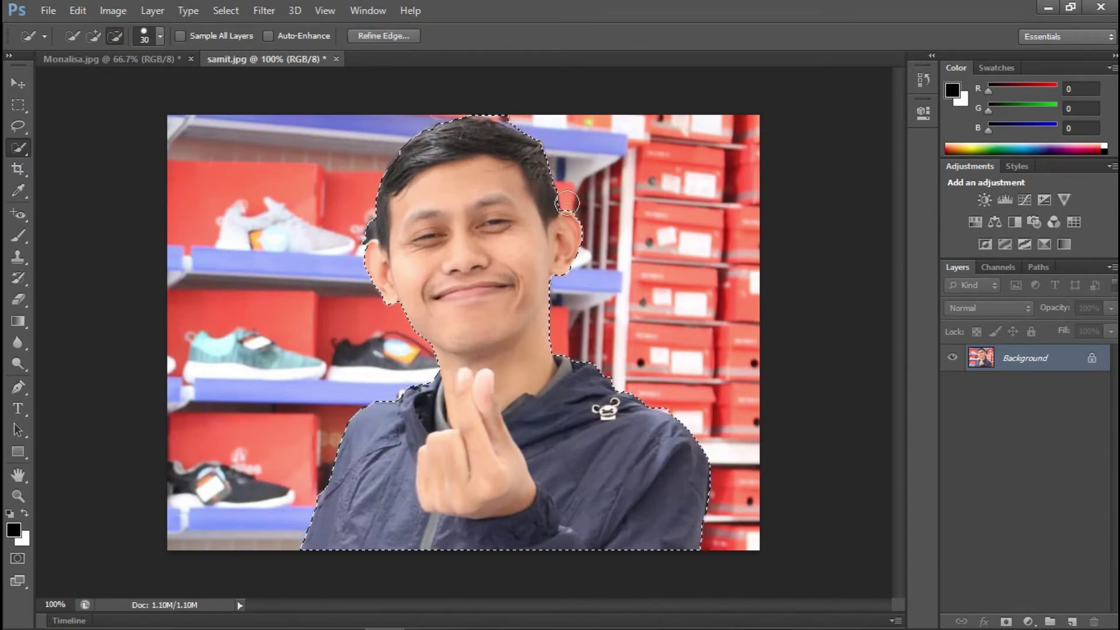
key("v")
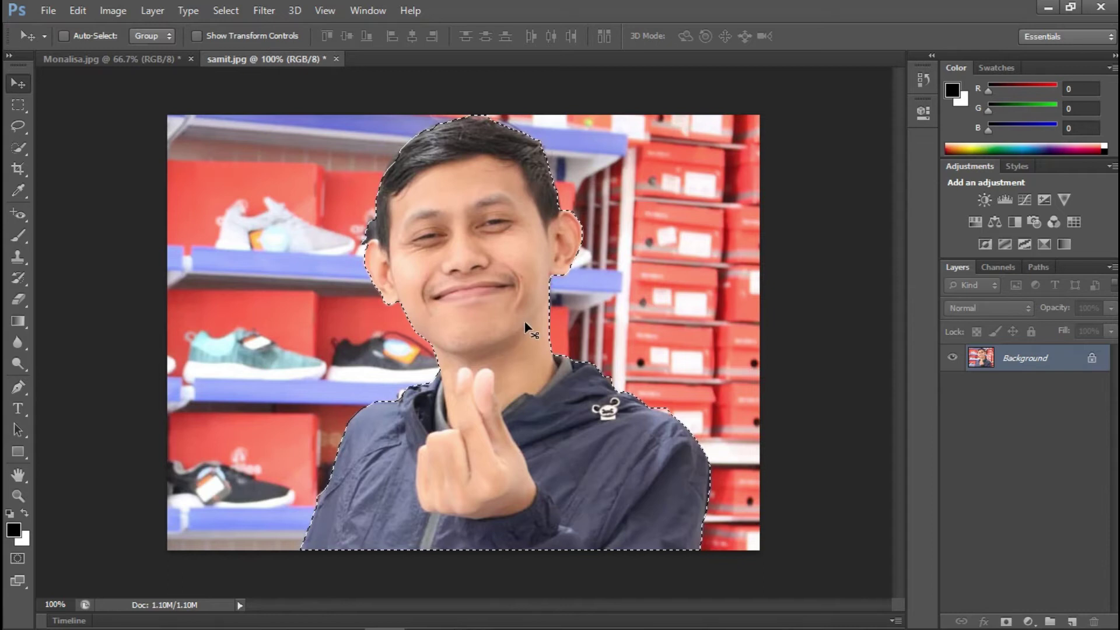
Drag the man into Monalisa.jpg as Layer 1, scale to about 144% and shift left.
mouse_move(524, 320)
left_mouse_down()
mouse_move(202, 168)
mouse_move(126, 66)
left_mouse_up()
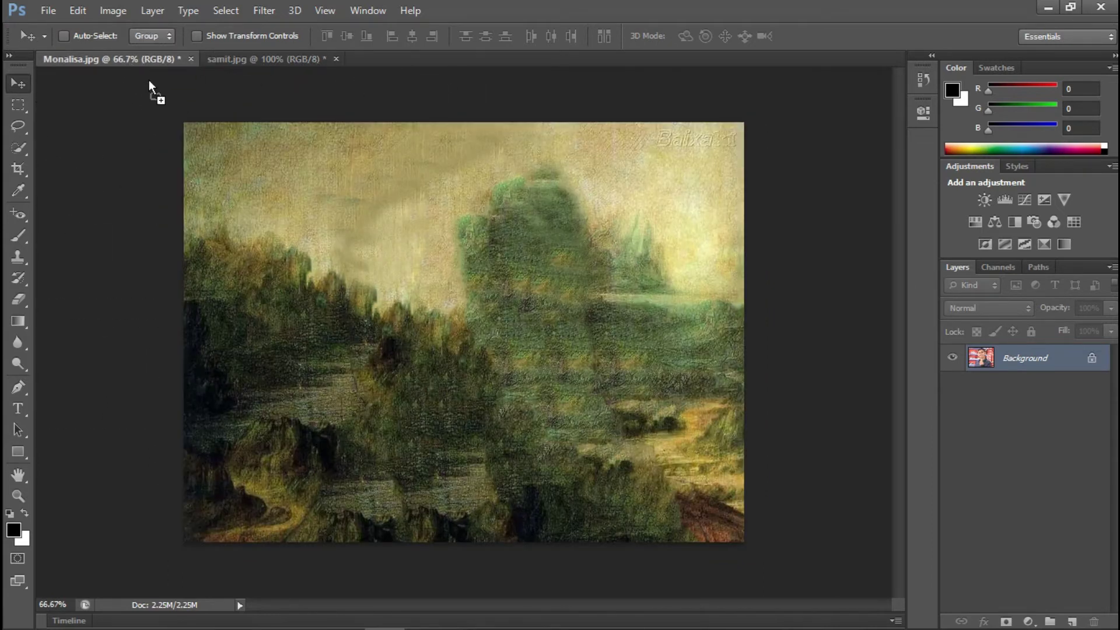
mouse_move(126, 65)
left_mouse_down()
mouse_move(471, 320)
mouse_move(420, 296)
left_mouse_up()
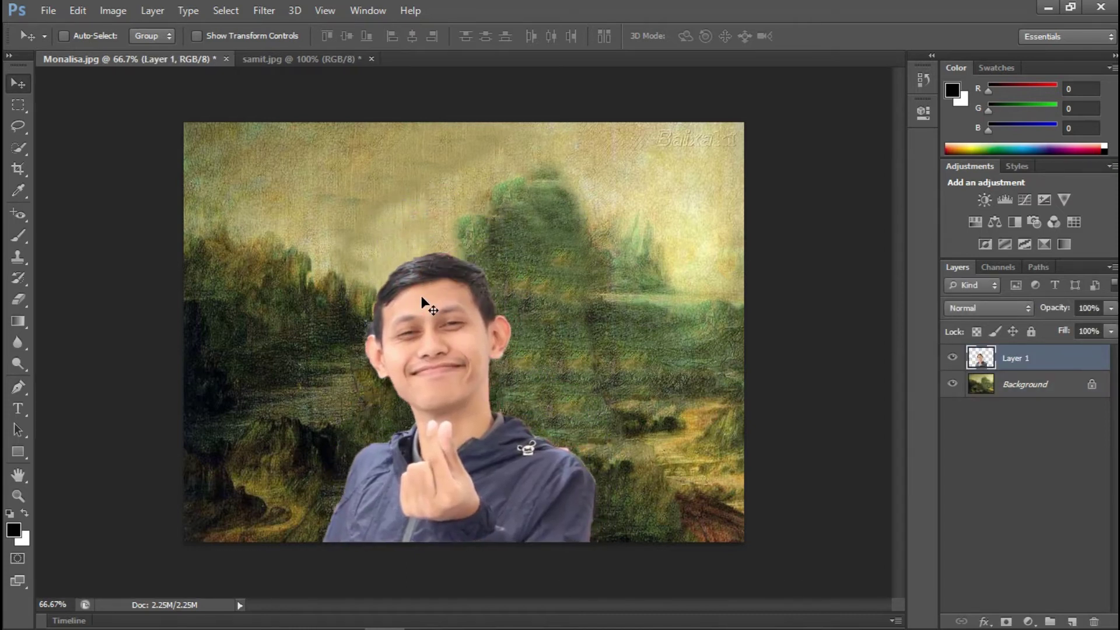
key("ctrl+t")
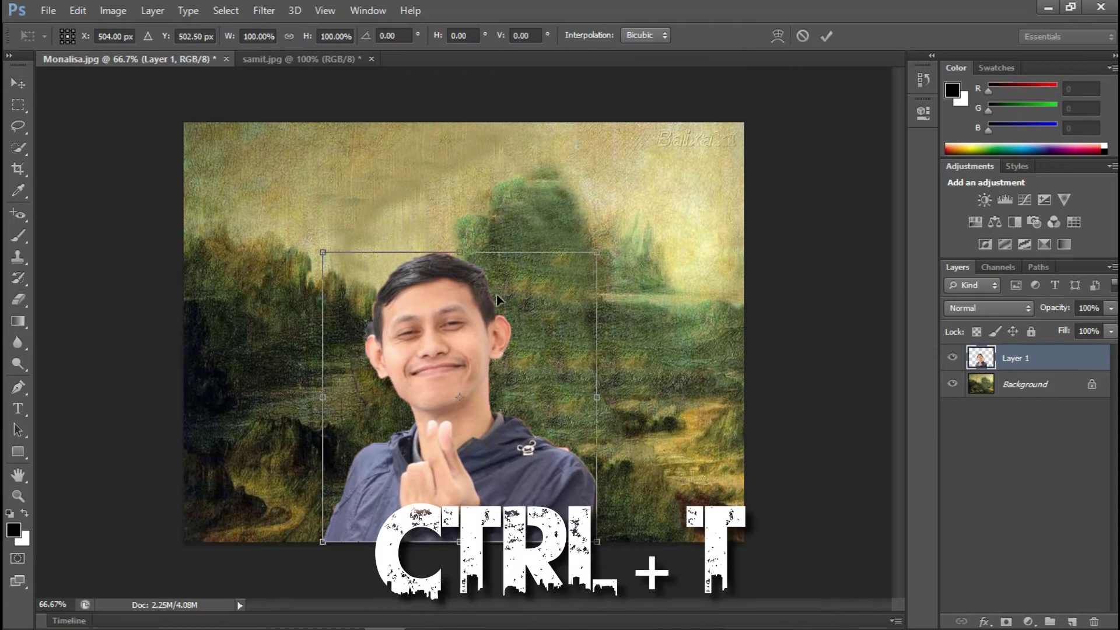
left_click_drag(598, 254, 743, 155)
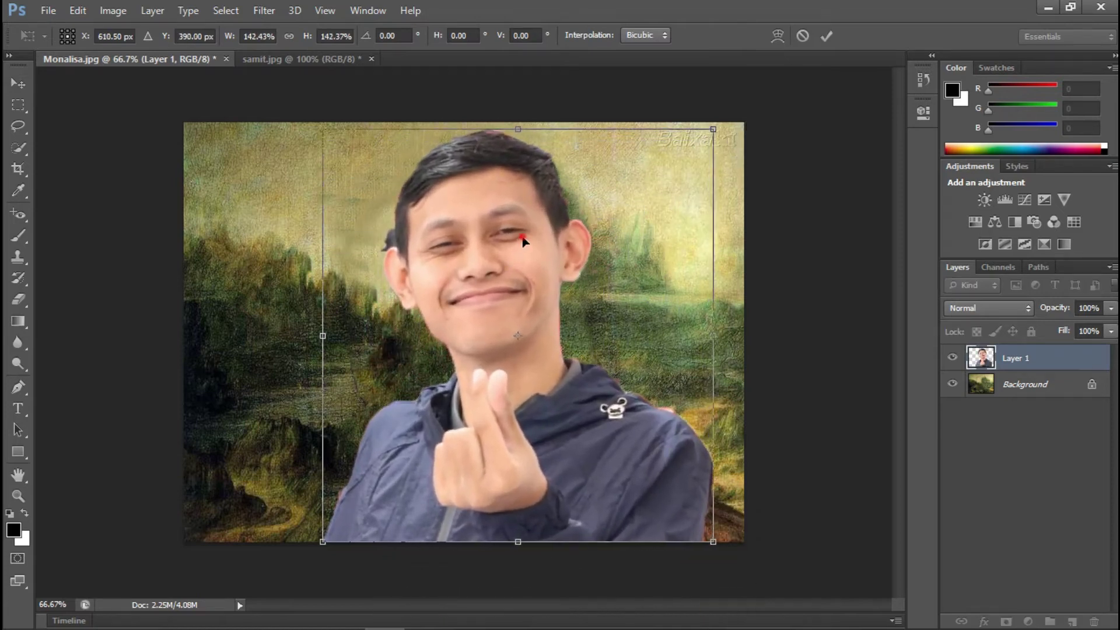
left_click_drag(523, 239, 510, 240)
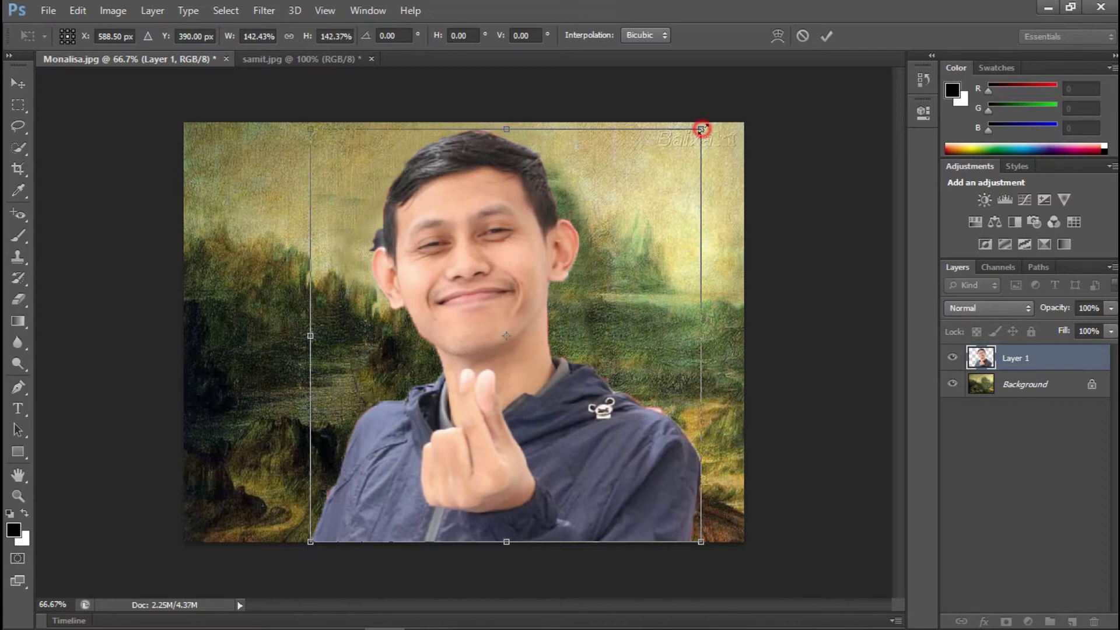
left_click_drag(701, 129, 706, 123)
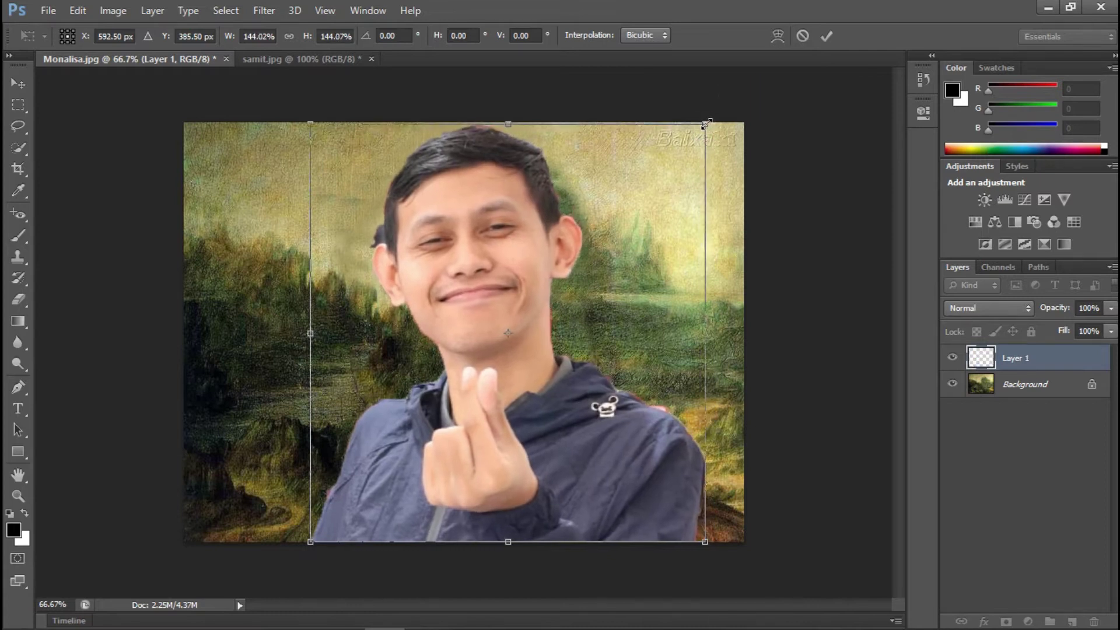
left_click_drag(487, 287, 478, 290)
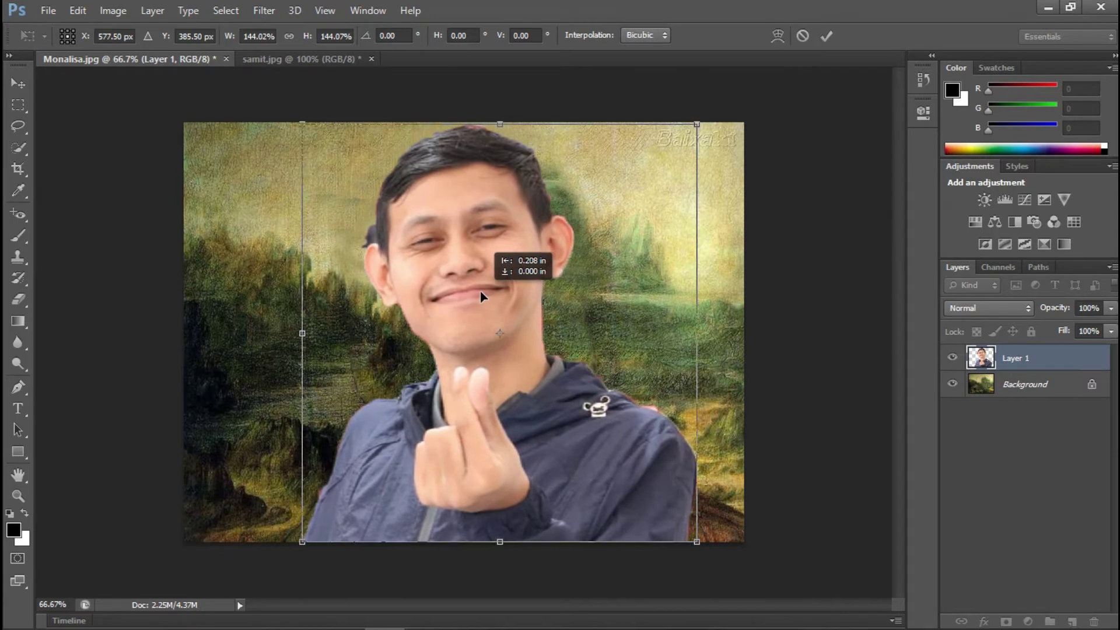
key("Return")
left_click_drag(467, 295, 461, 299)
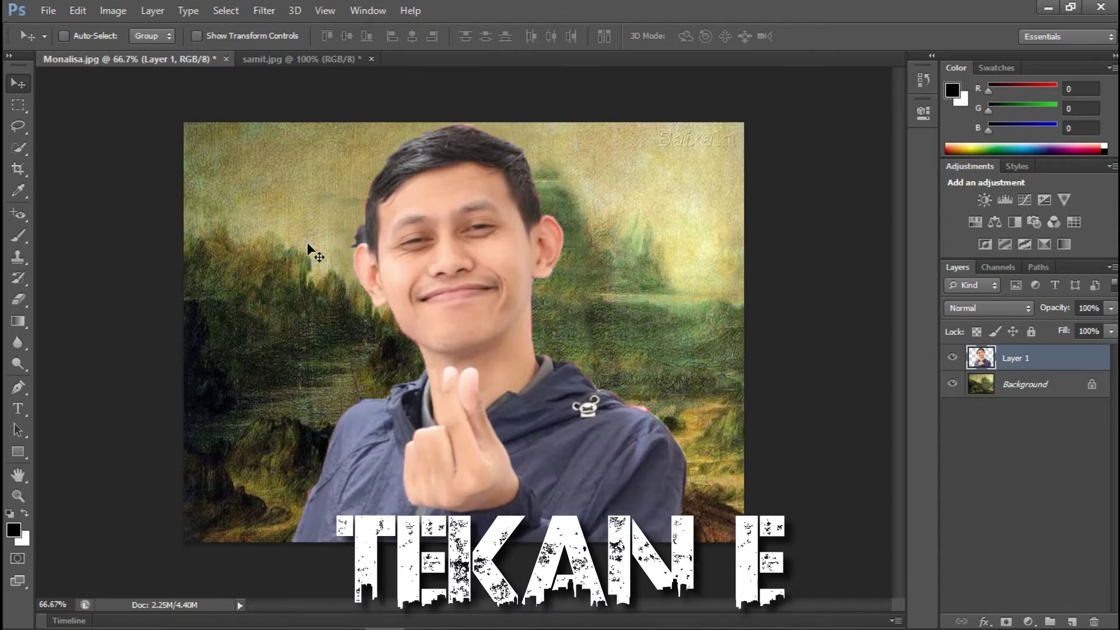
left_click(18, 299)
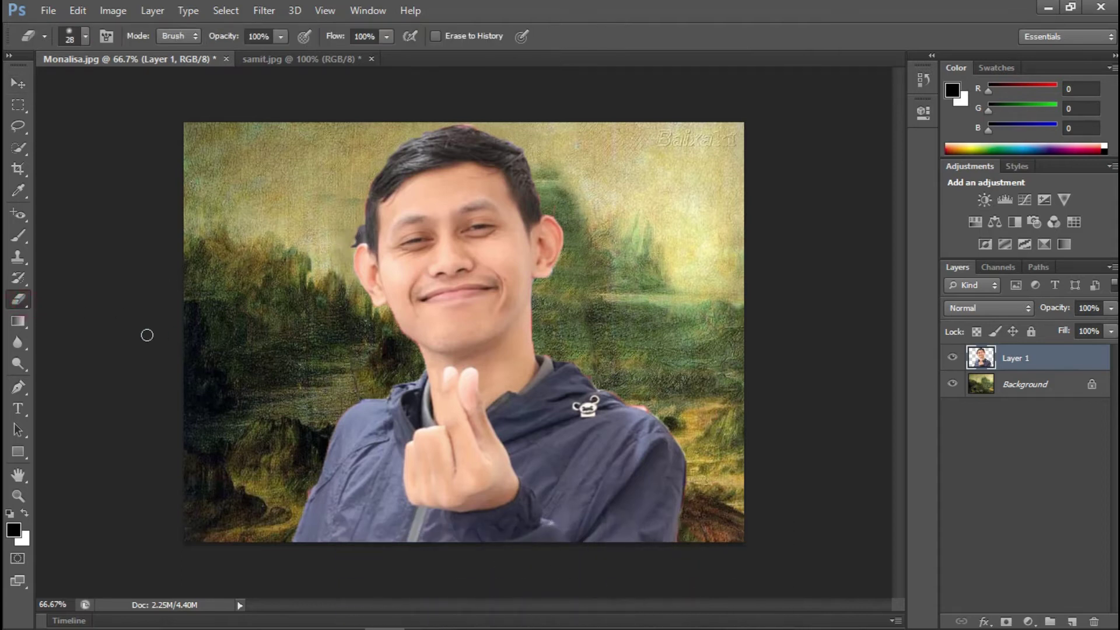
Zoom to 200% around the ear and erase the light fringe along the ear lobe.
key("z")
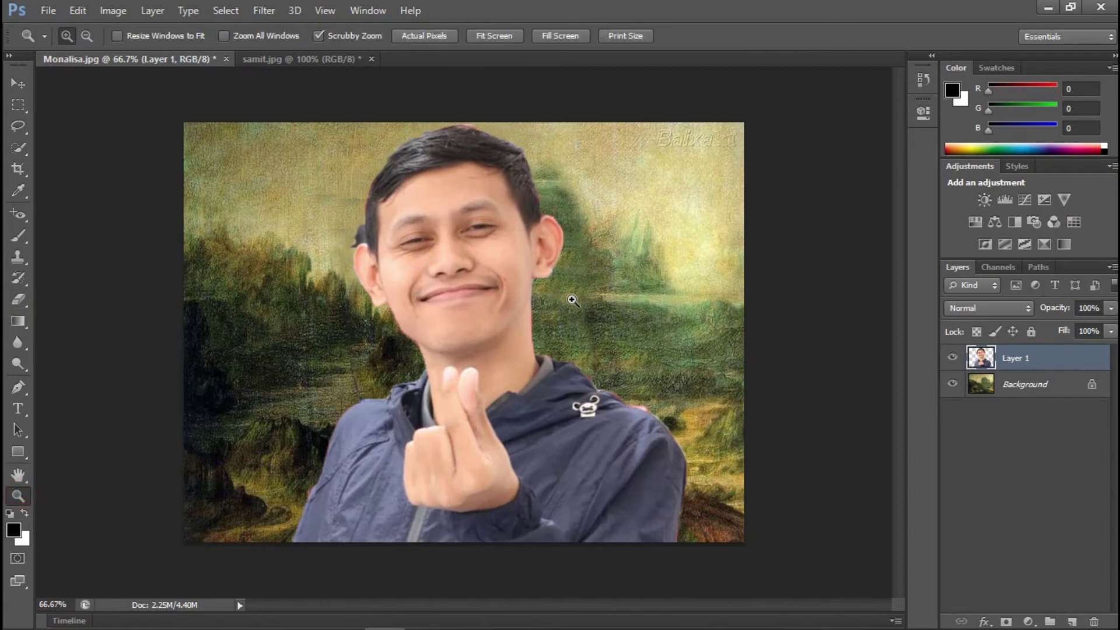
left_click(573, 300)
left_click(571, 301)
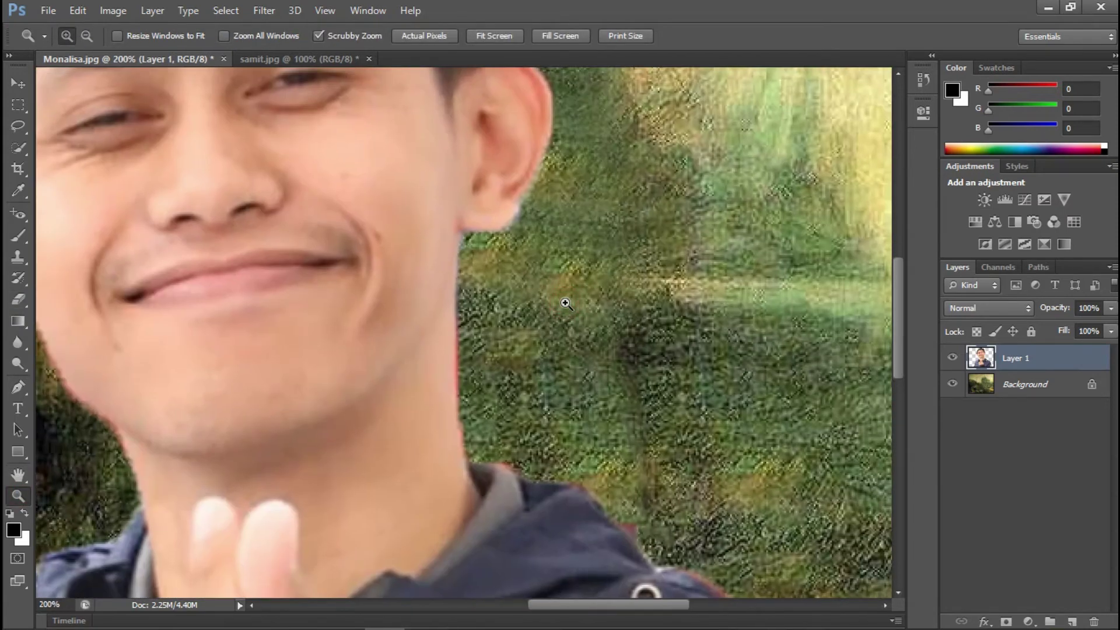
key("h")
left_click_drag(555, 257, 488, 510)
mouse_move(465, 368)
left_mouse_down()
mouse_move(444, 401)
mouse_move(421, 393)
mouse_move(387, 176)
left_mouse_up()
mouse_move(530, 257)
left_mouse_down()
mouse_move(470, 280)
mouse_move(399, 356)
left_mouse_up()
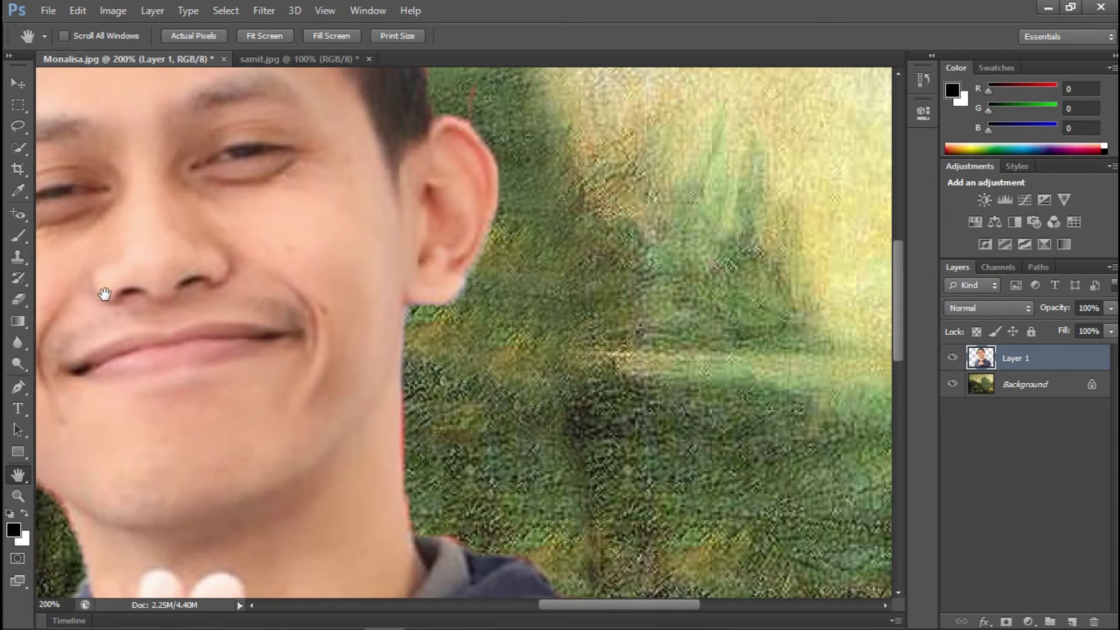
key("e")
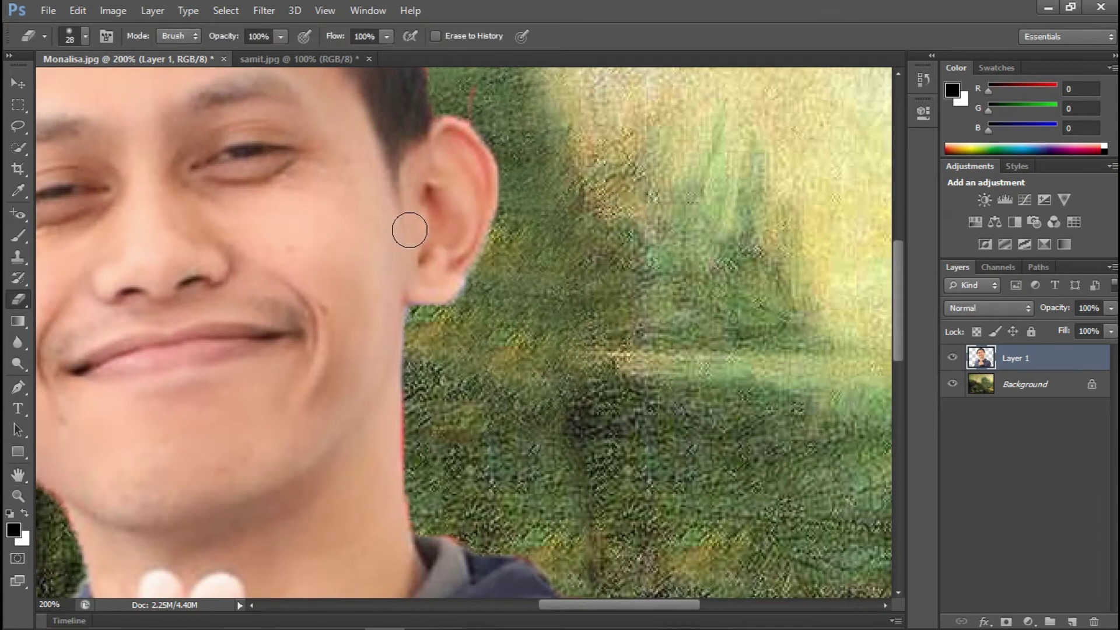
left_click_drag(459, 270, 443, 316)
Erase the light fringe along the man's jawline and neck edge.
mouse_move(420, 385)
left_mouse_down()
mouse_move(396, 228)
mouse_move(283, 92)
left_mouse_up()
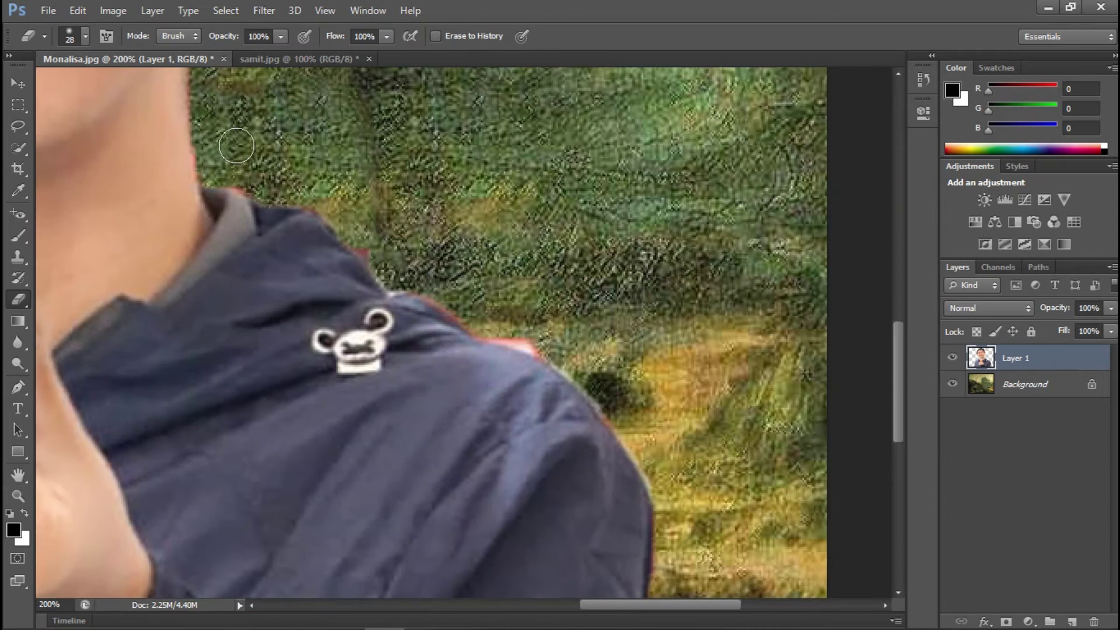
scroll(549, 337, "down", 1)
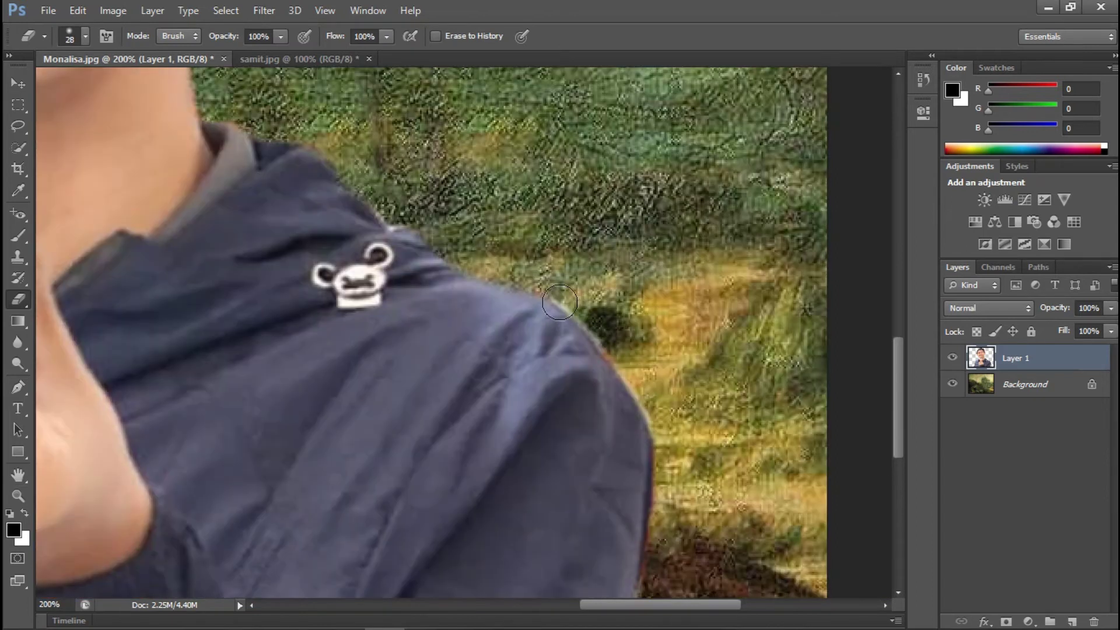
scroll(669, 246, "down", 3)
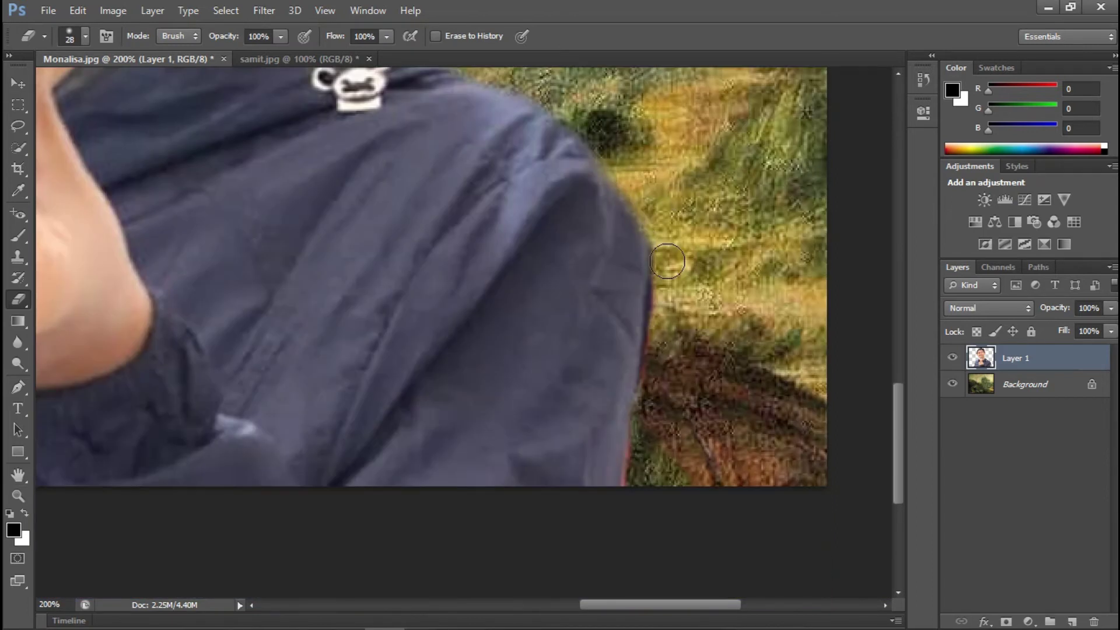
left_click_drag(332, 67, 467, 415)
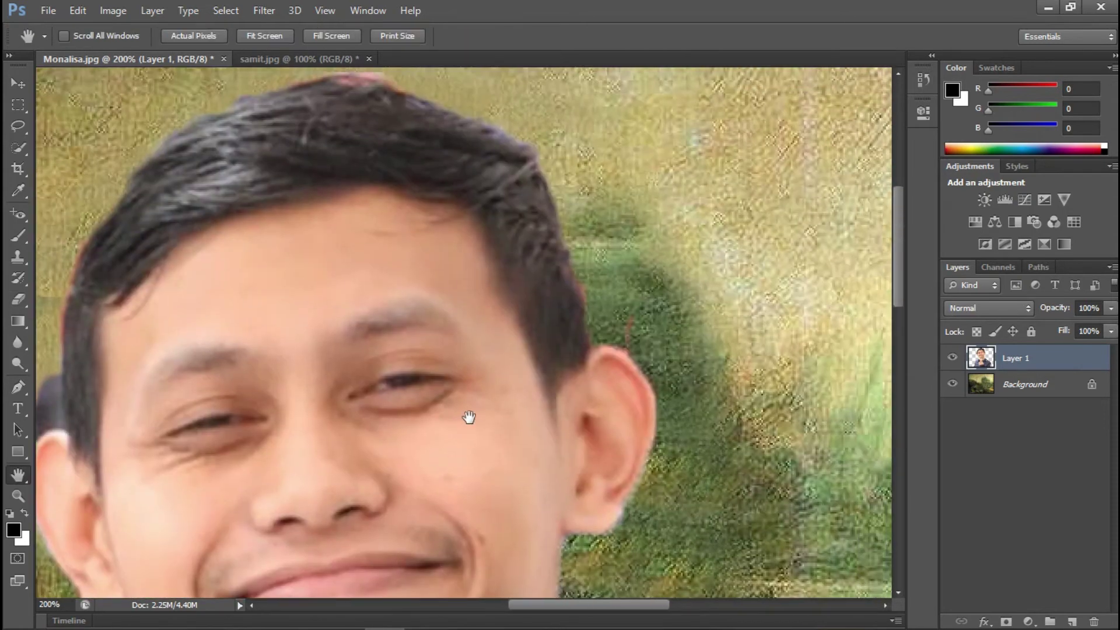
scroll(644, 307, "up", 3)
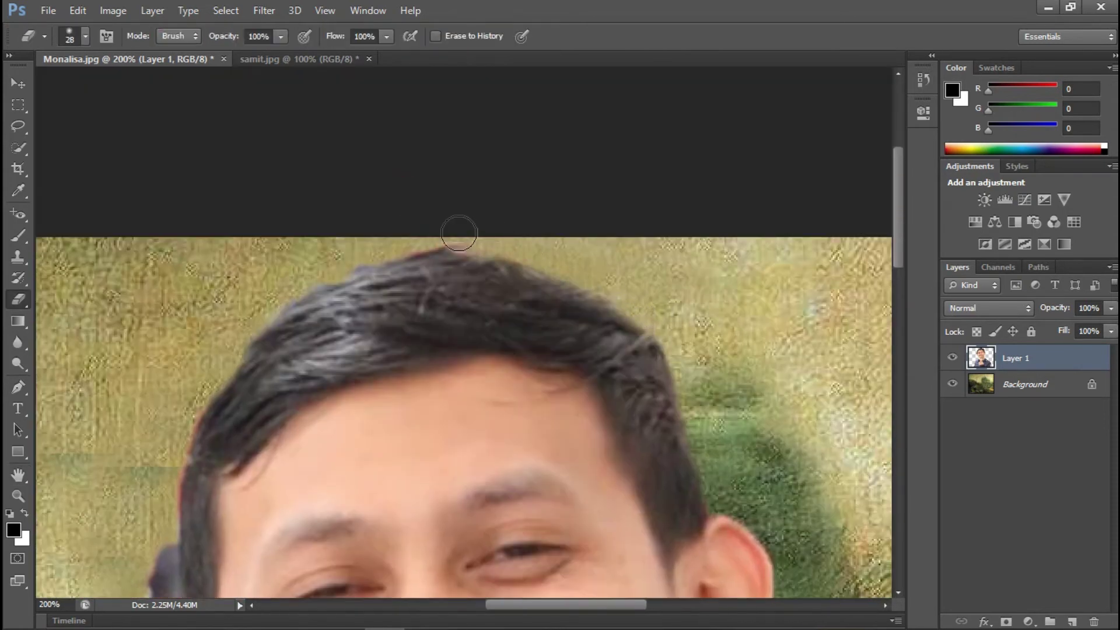
key("h")
scroll(280, 318, "down", 1)
left_click_drag(280, 318, 542, 207)
key("e")
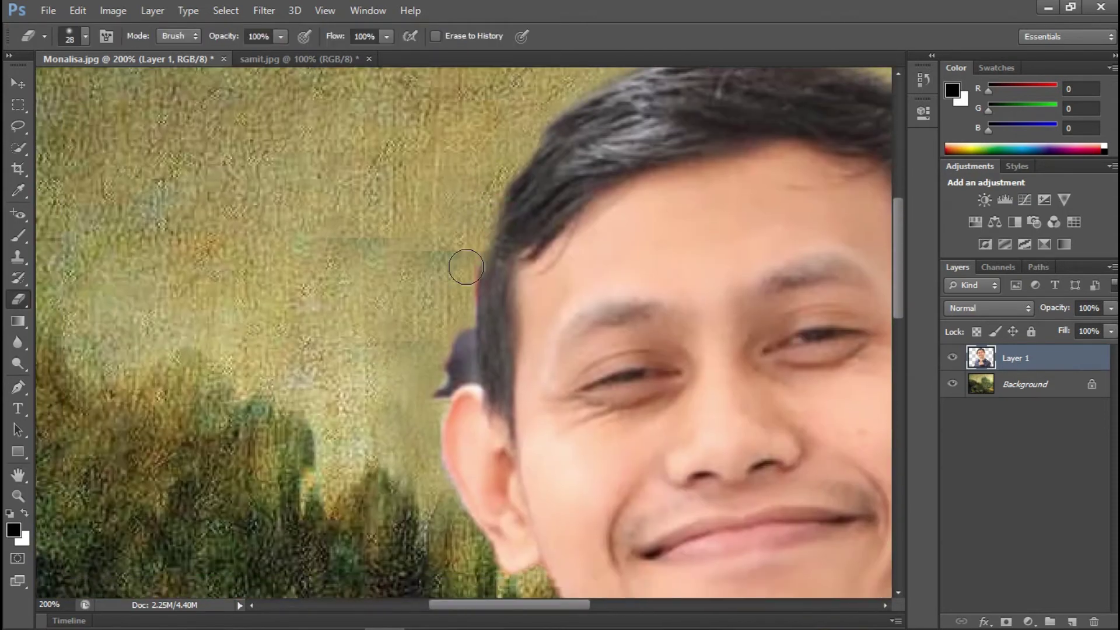
scroll(444, 251, "up", 1)
scroll(370, 358, "down", 5)
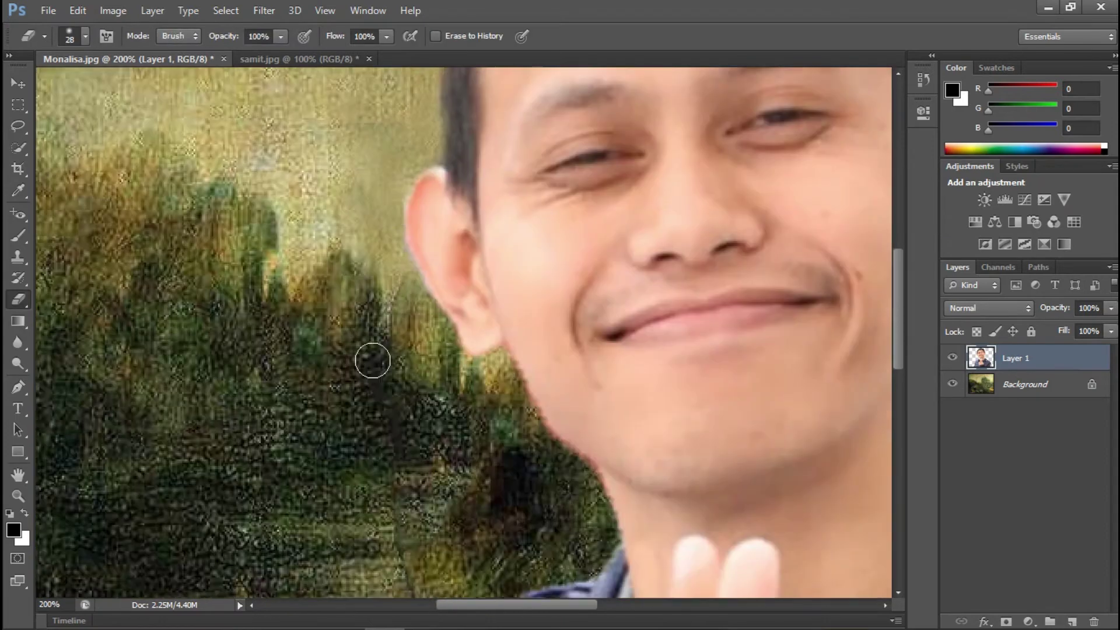
scroll(370, 345, "down", 2)
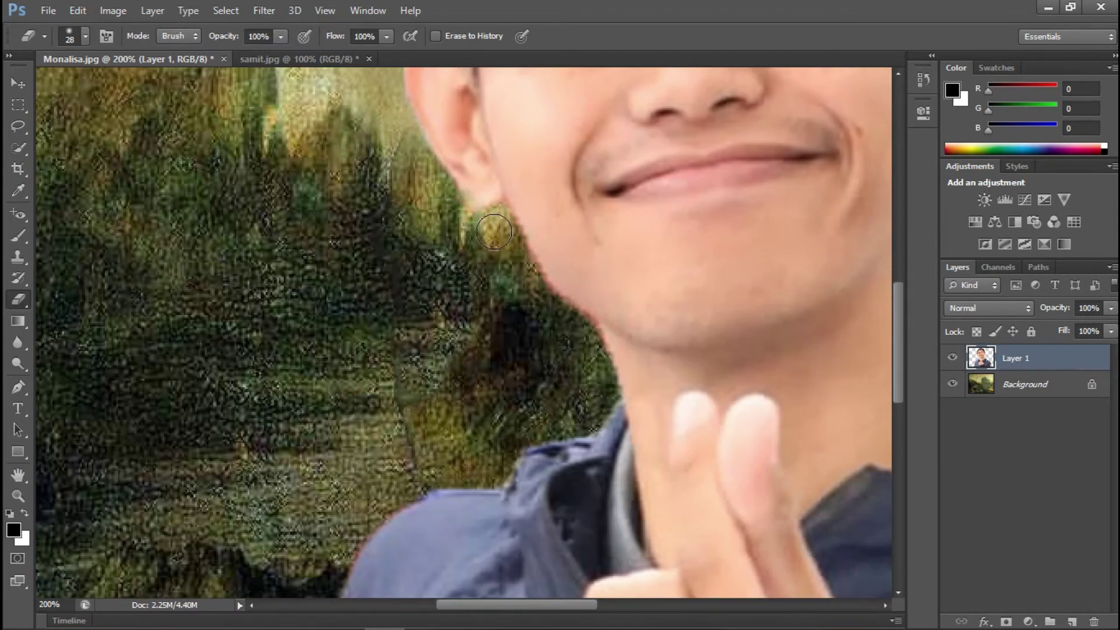
left_click_drag(503, 222, 576, 333)
Erase the remaining edge fringe and zoom back out to 100%.
scroll(458, 305, "down", 1)
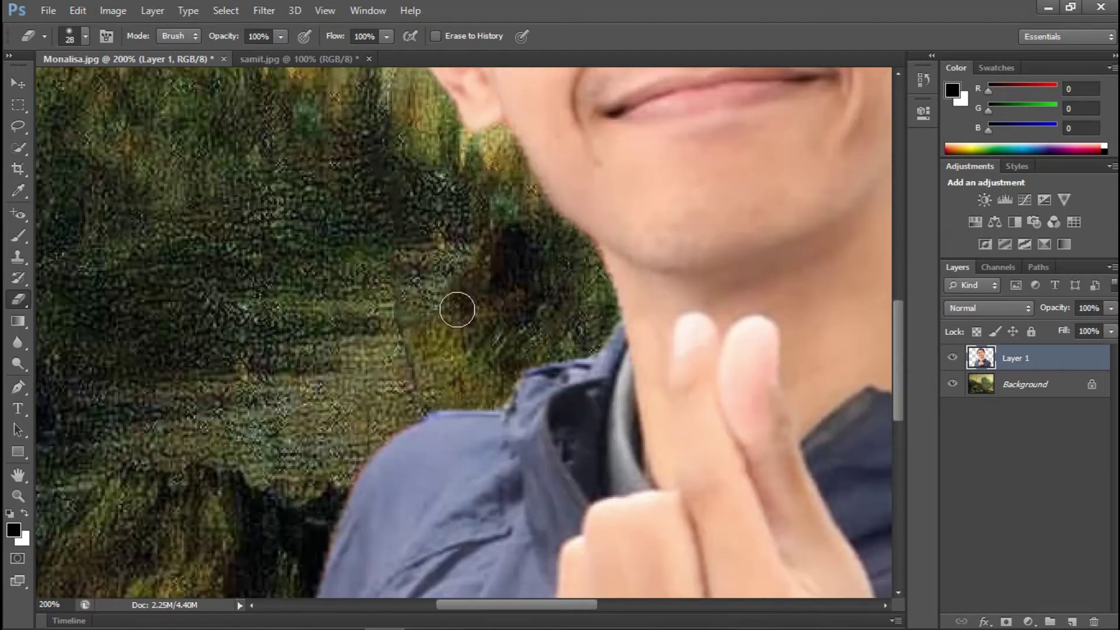
scroll(600, 118, "down", 2)
scroll(542, 223, "up", 3)
scroll(543, 224, "down", 4)
scroll(543, 223, "left", 1)
mouse_move(580, 155)
left_mouse_down()
mouse_move(475, 258)
mouse_move(370, 533)
mouse_move(466, 348)
left_mouse_up()
scroll(466, 348, "up", 5)
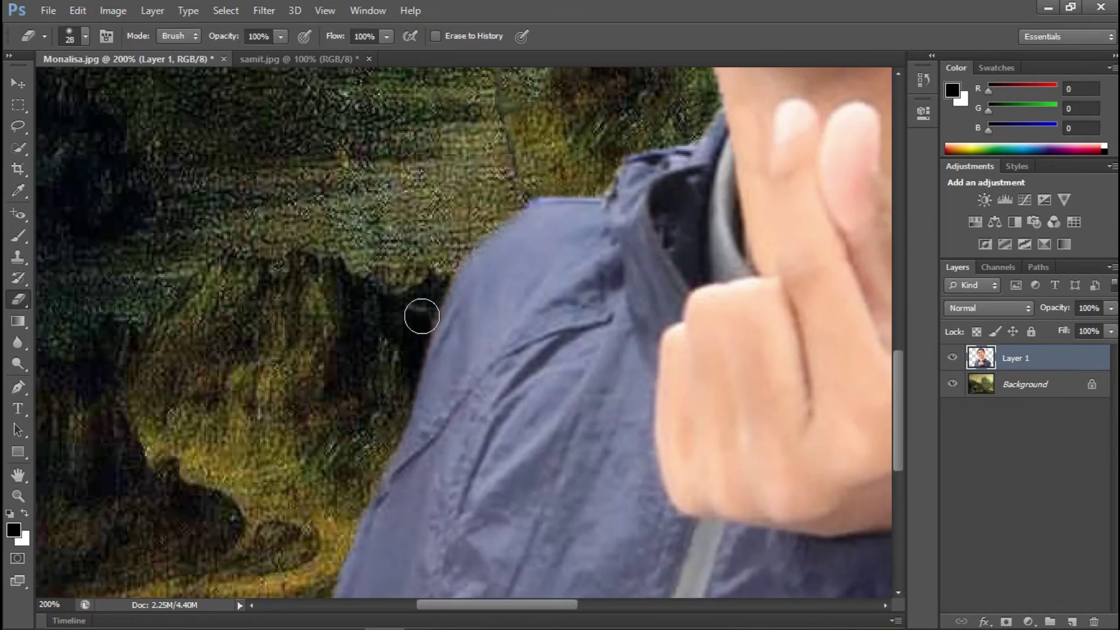
key("h")
key("ctrl+minus")
key("ctrl+minus")
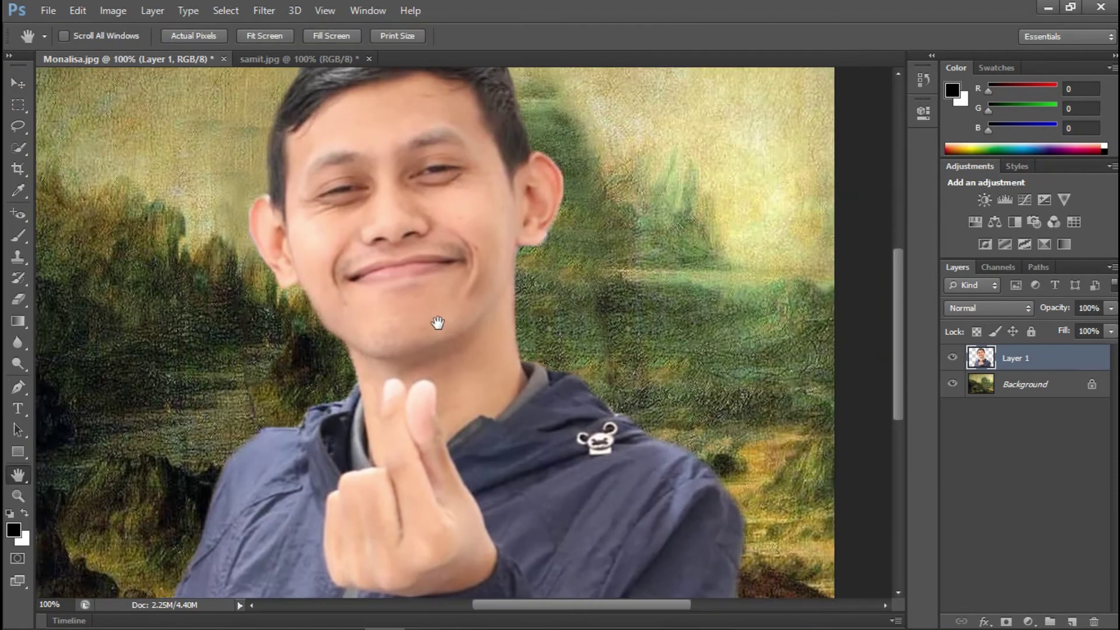
left_click(19, 85)
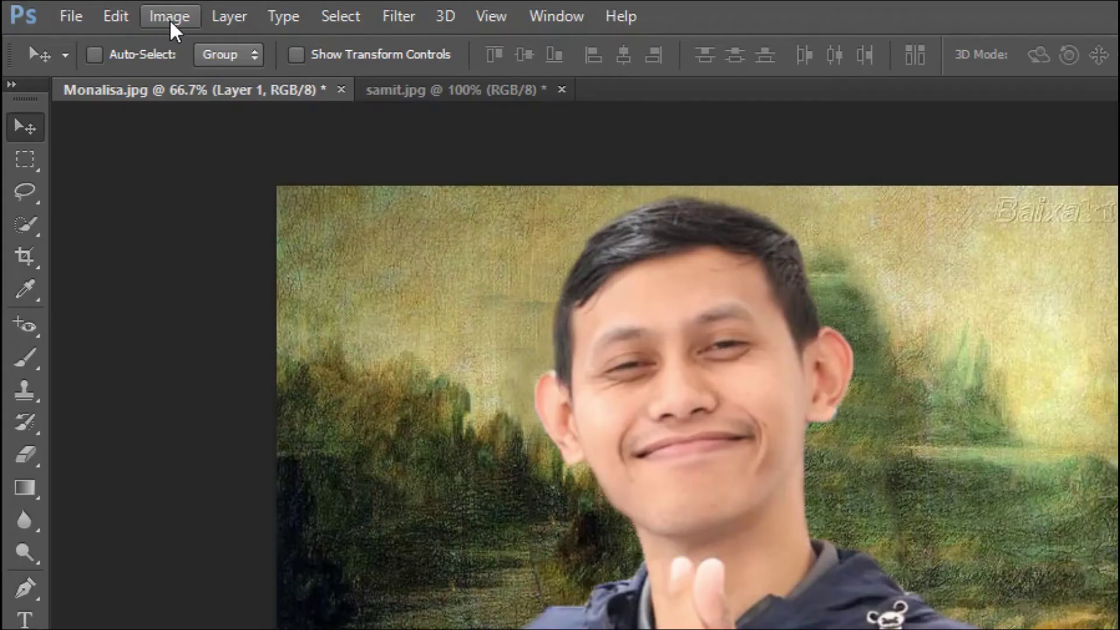
Match Color the man to Monalisa.jpg's Background layer with Luminance 50 and Fade 40.
left_click(113, 14)
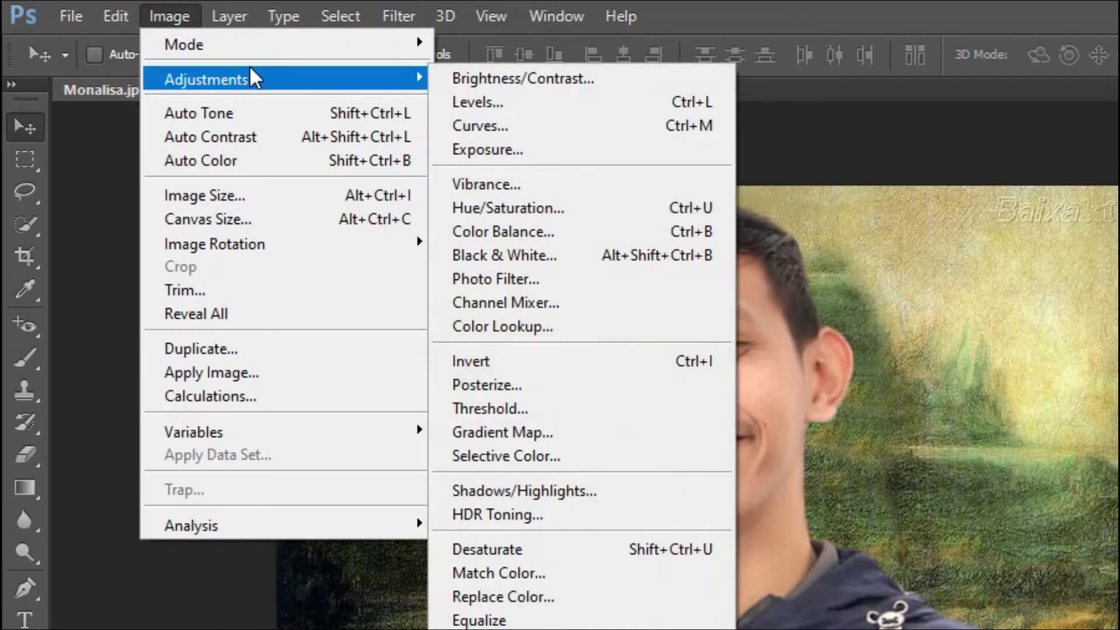
mouse_move(207, 79)
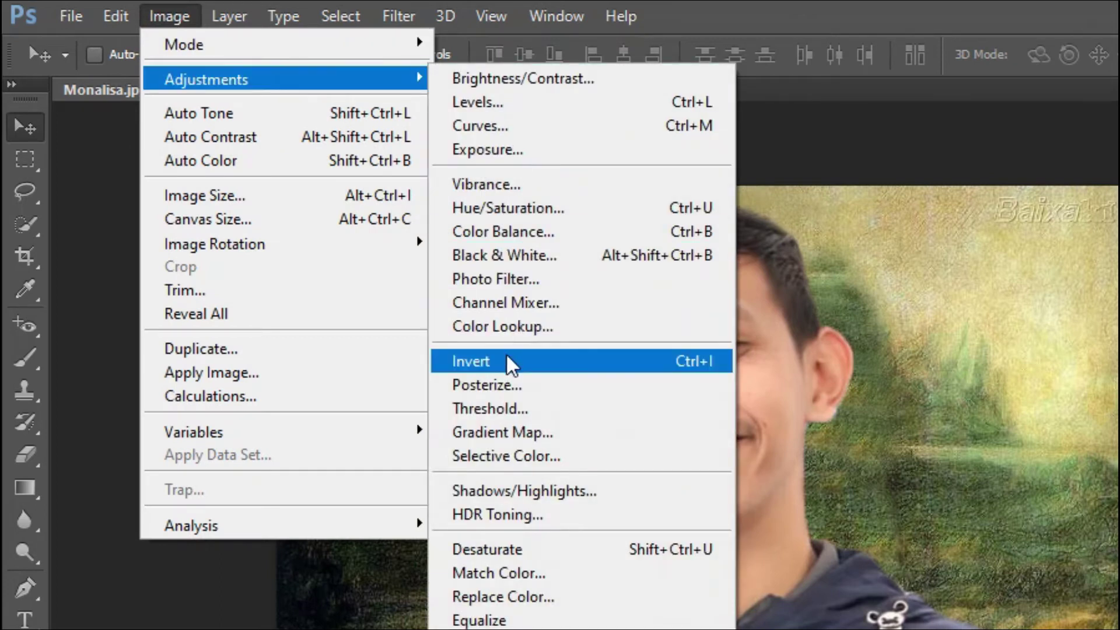
left_click(551, 566)
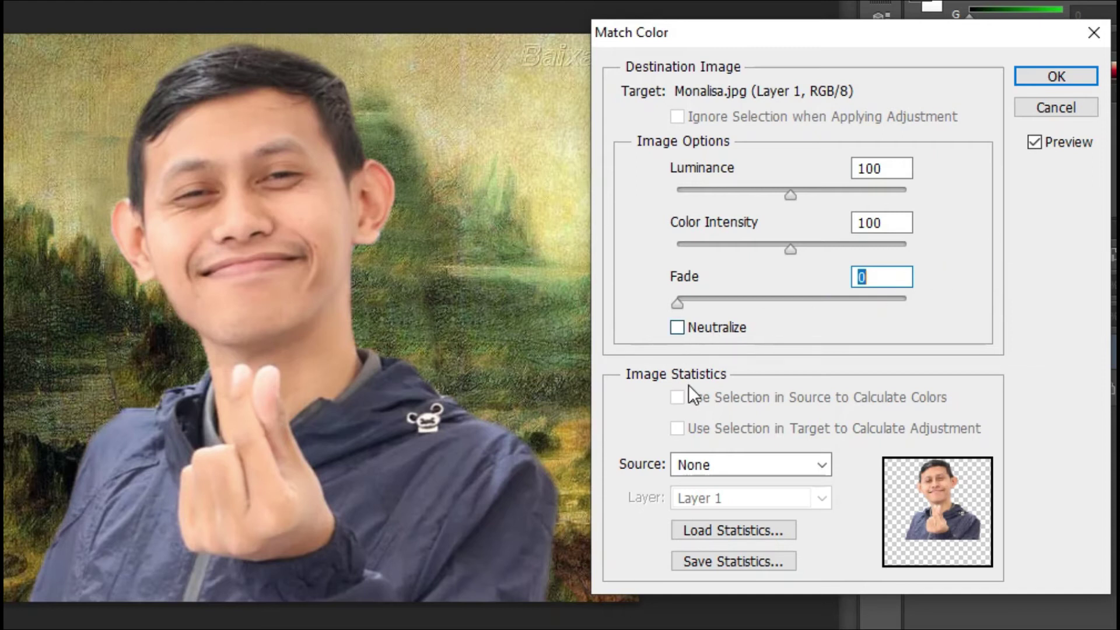
left_click(756, 467)
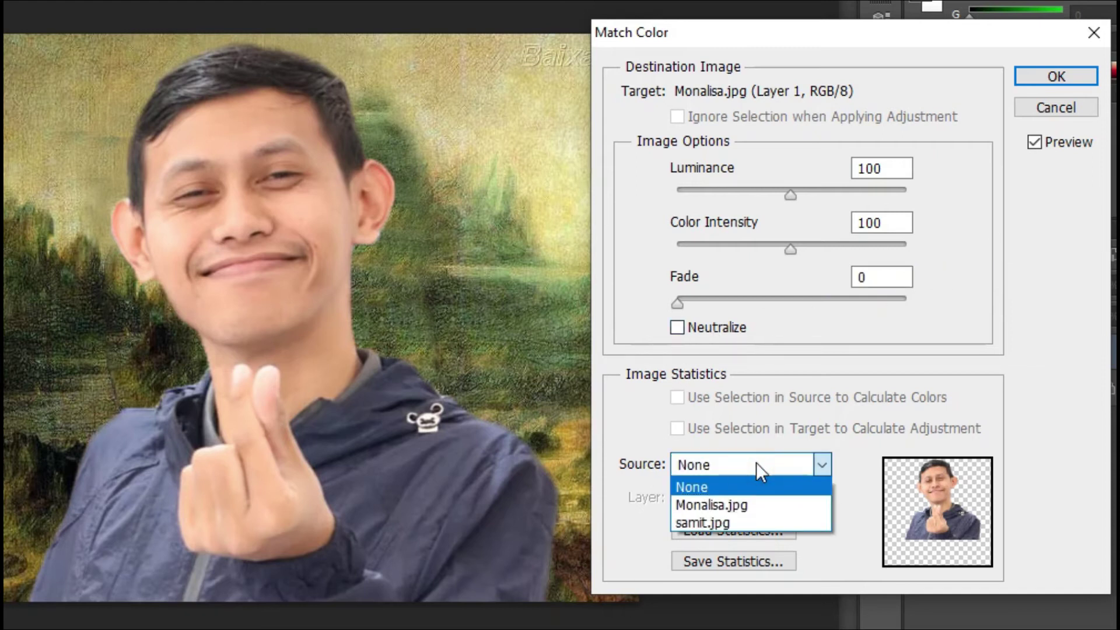
left_click(757, 506)
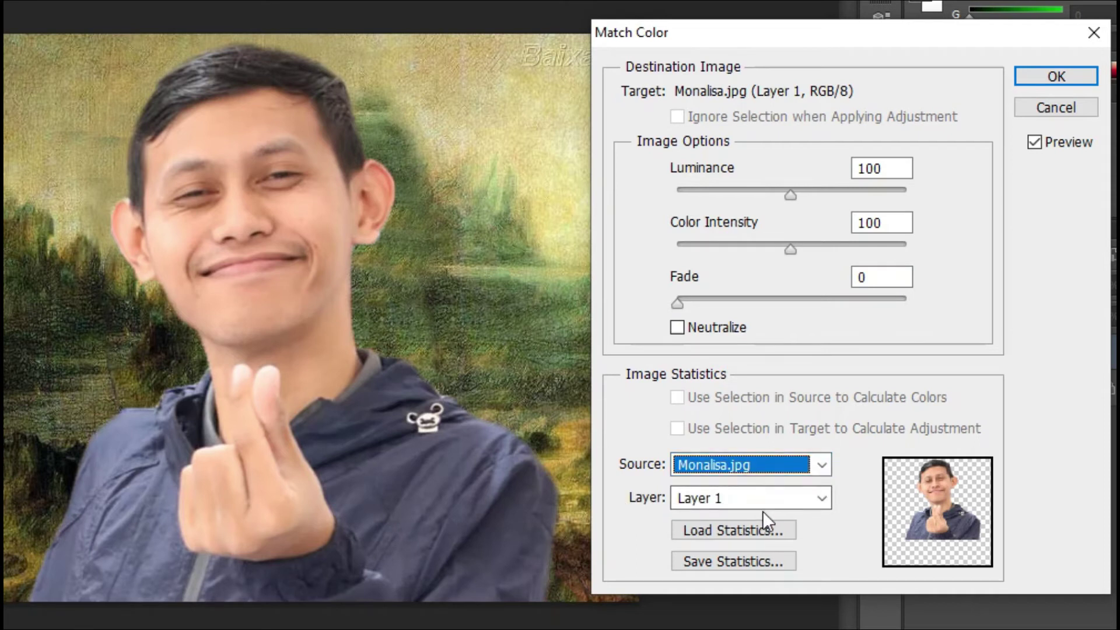
left_click(770, 502)
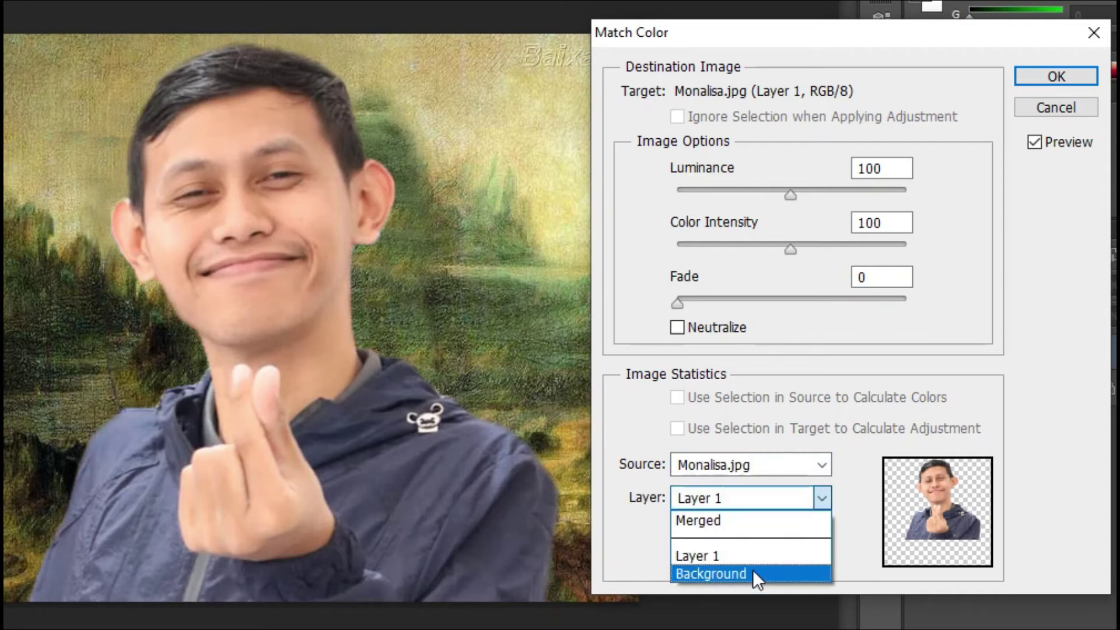
left_click(752, 573)
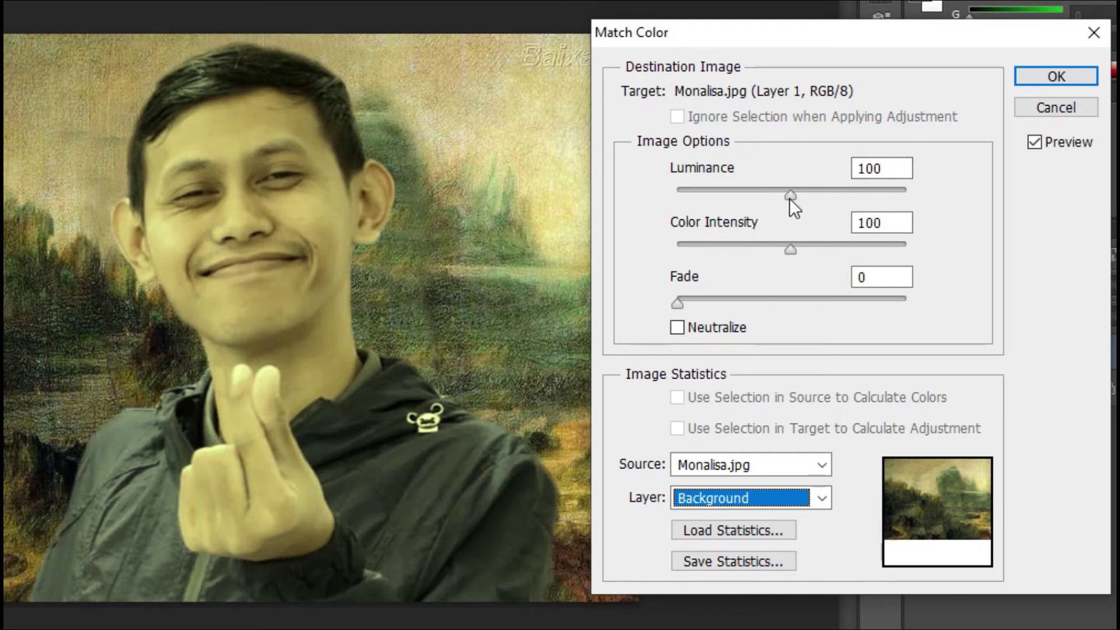
left_click_drag(789, 197, 734, 196)
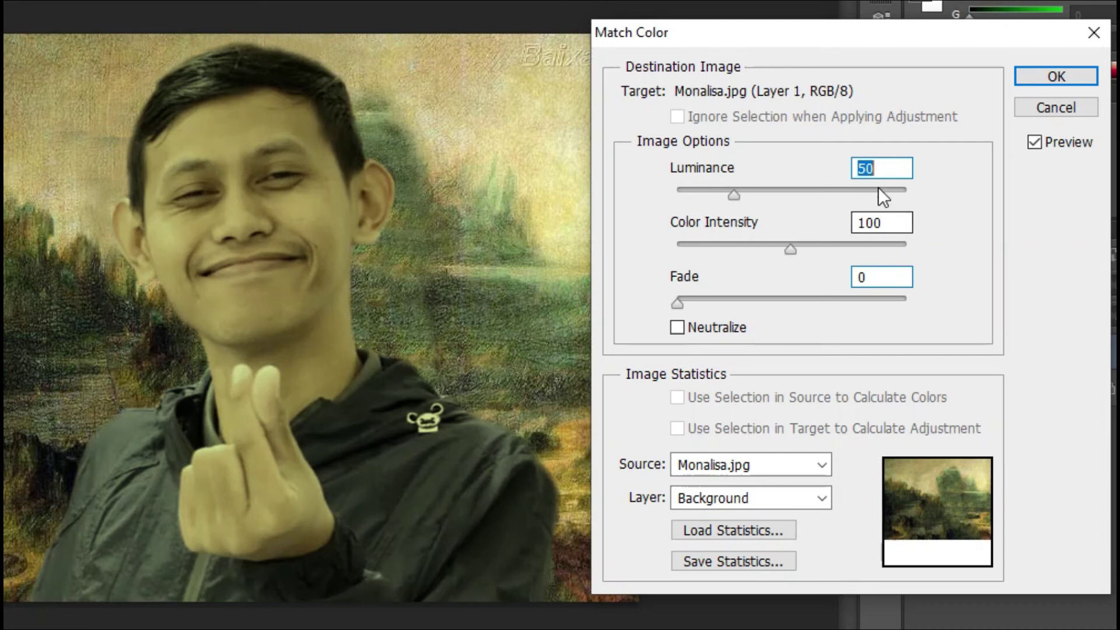
mouse_move(676, 301)
left_mouse_down()
mouse_move(786, 300)
mouse_move(769, 300)
left_mouse_up()
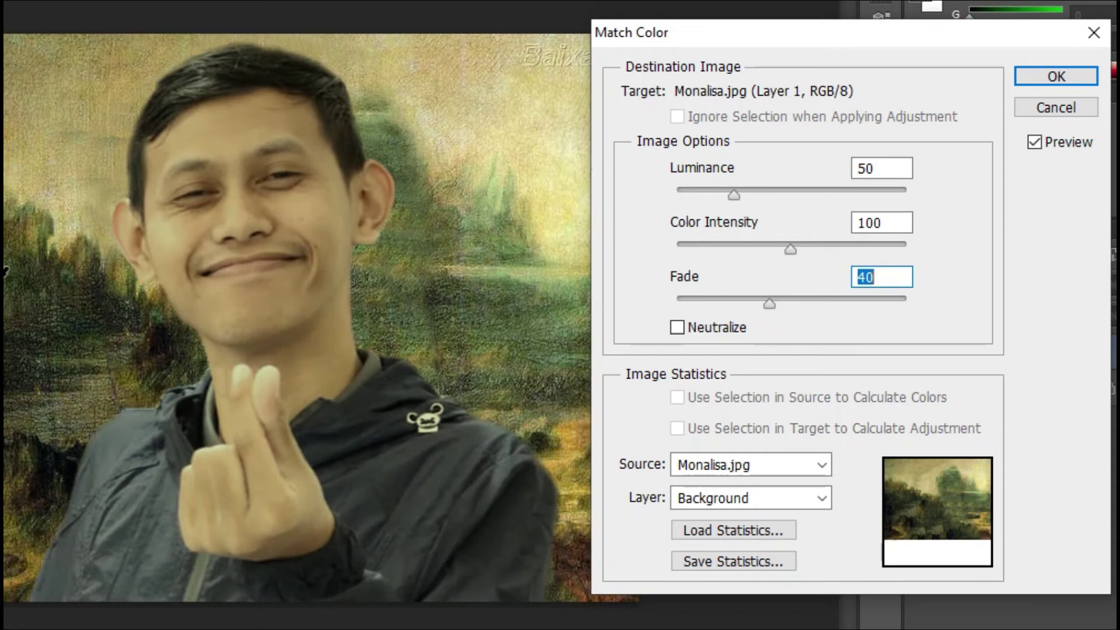
left_click(1052, 76)
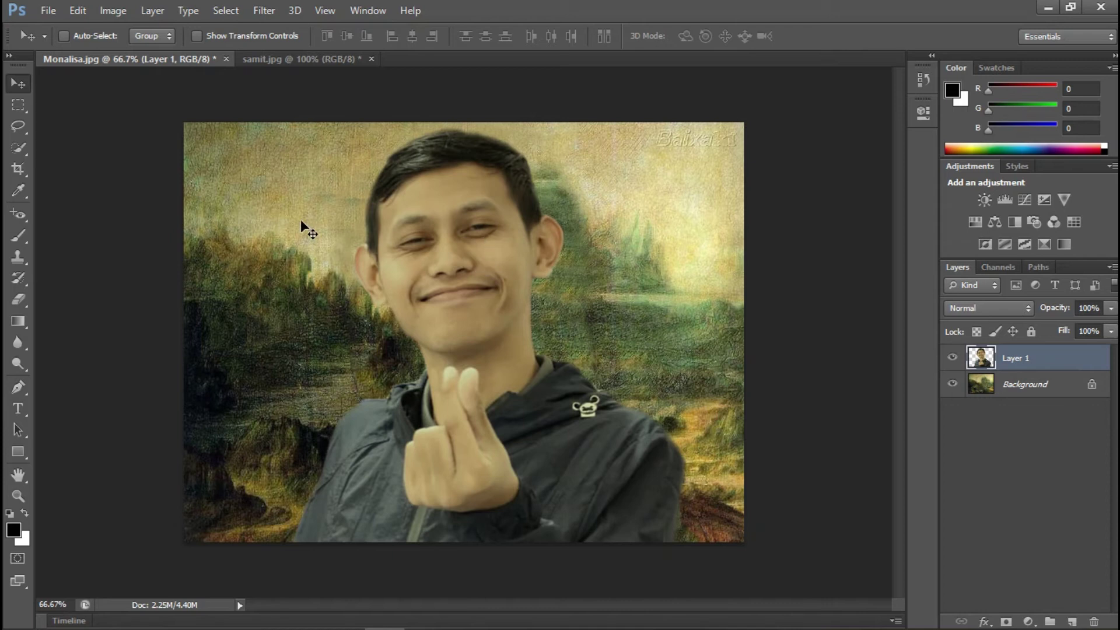
In Filter Gallery, stack three Dry Brush effects topped by Watercolor at Brush Detail 14.
left_click(261, 14)
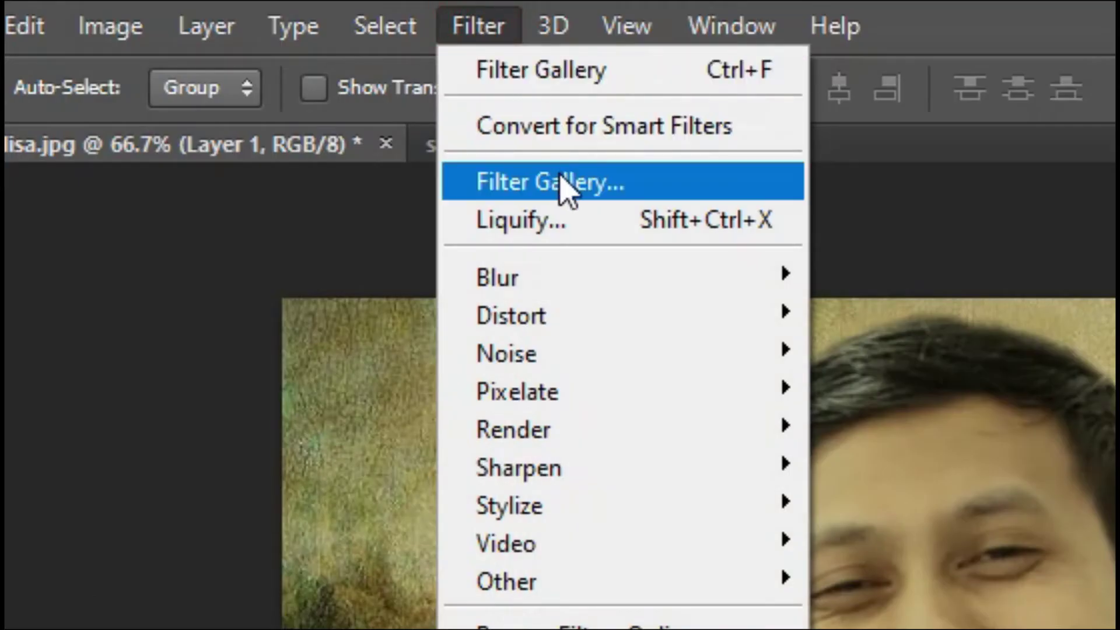
left_click(299, 72)
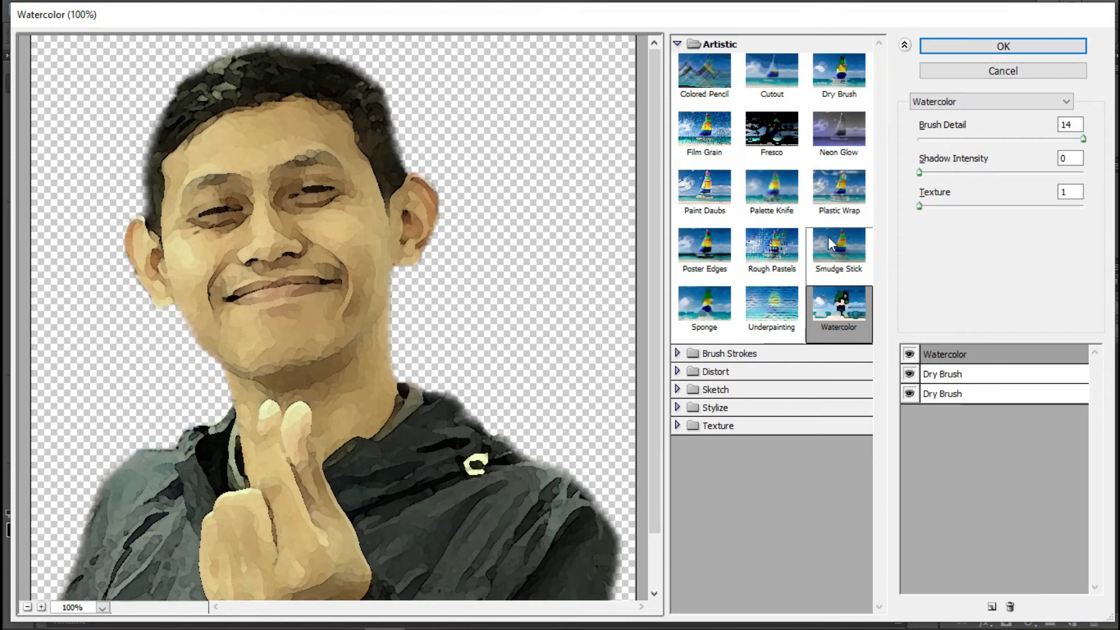
left_click(694, 45)
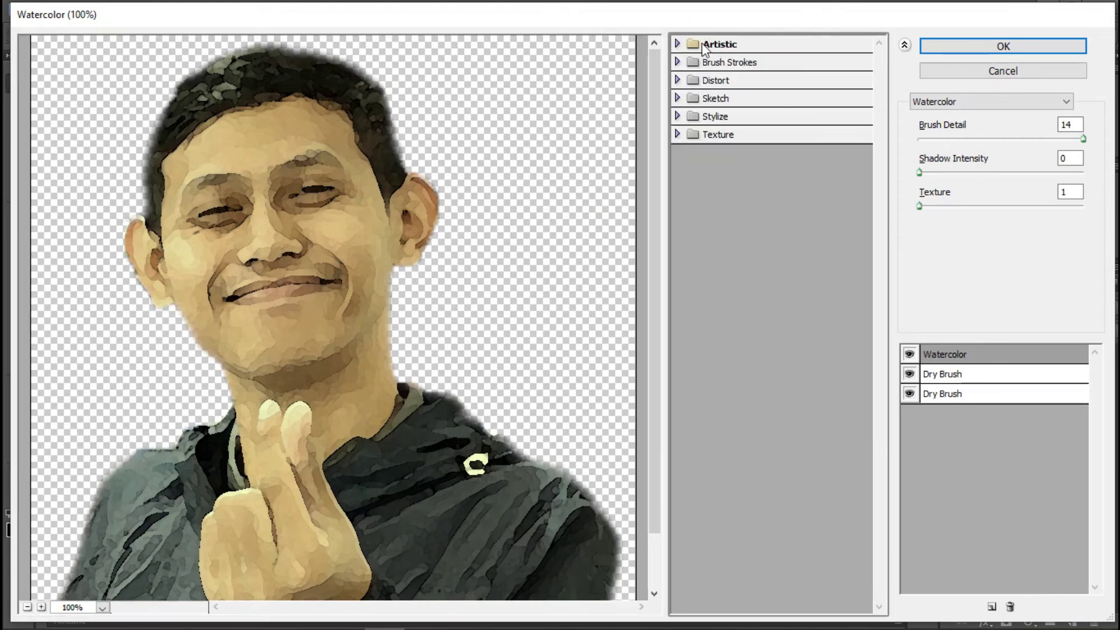
left_click(694, 46)
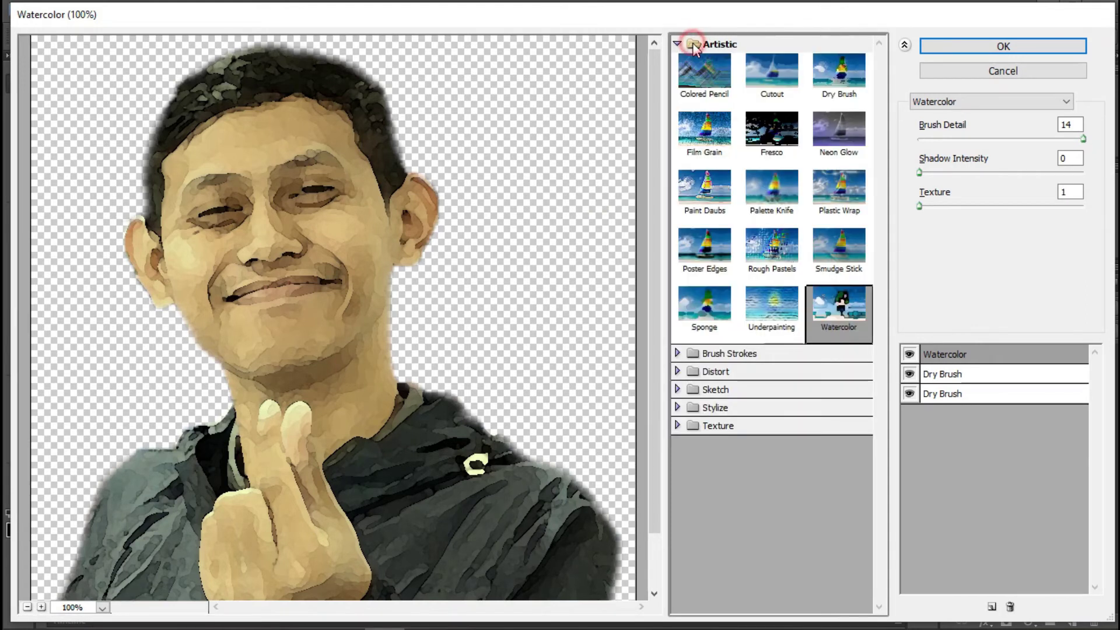
left_click(855, 82)
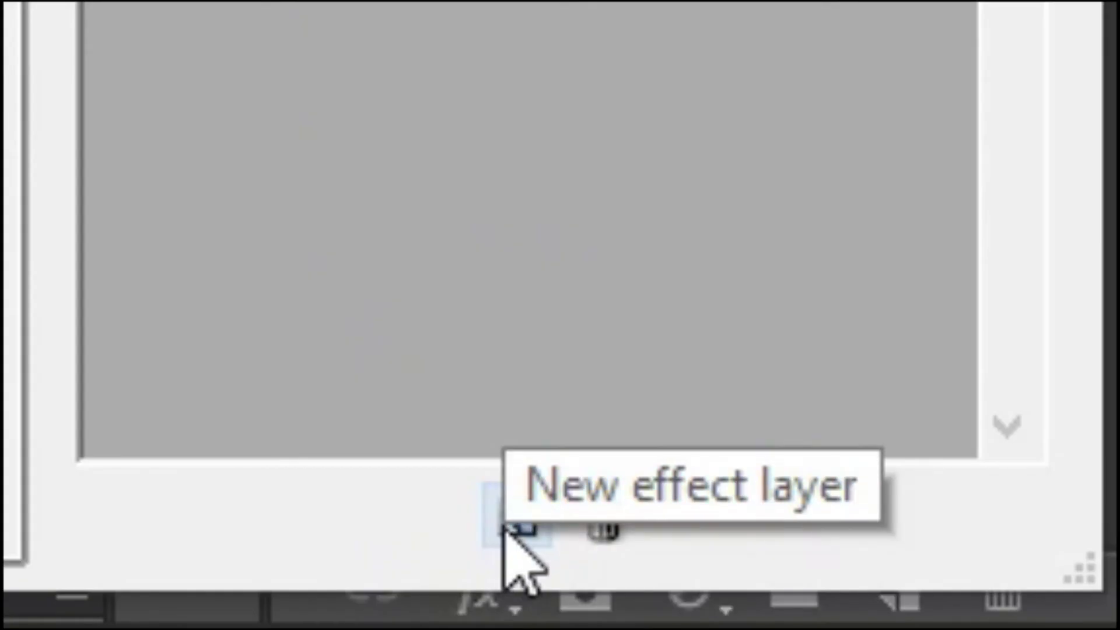
left_click(507, 525)
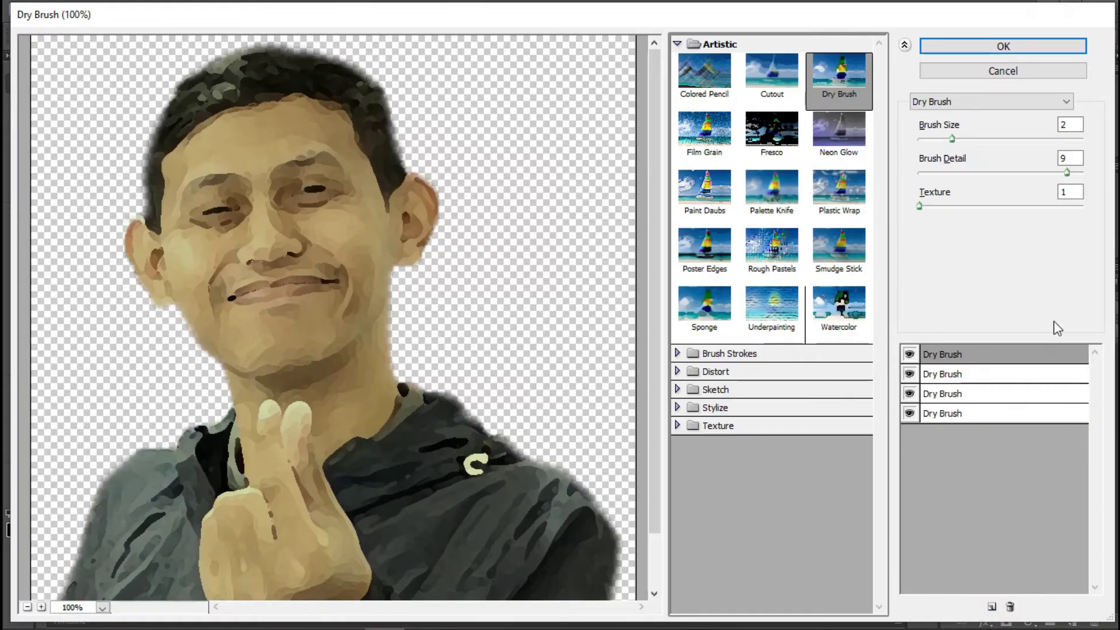
left_click(852, 317)
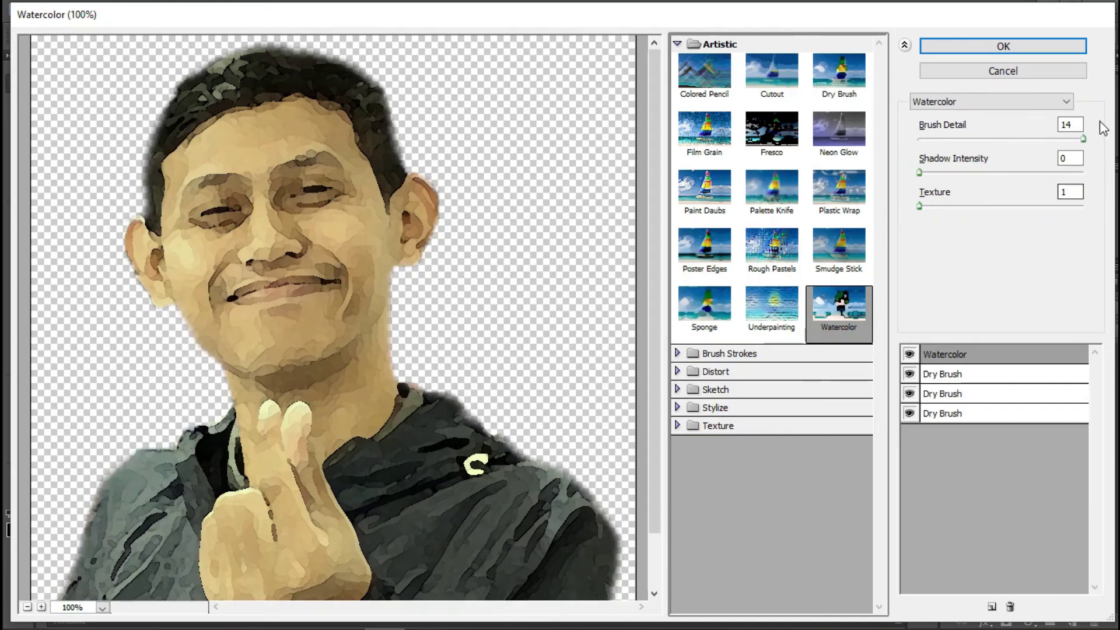
left_click(1036, 45)
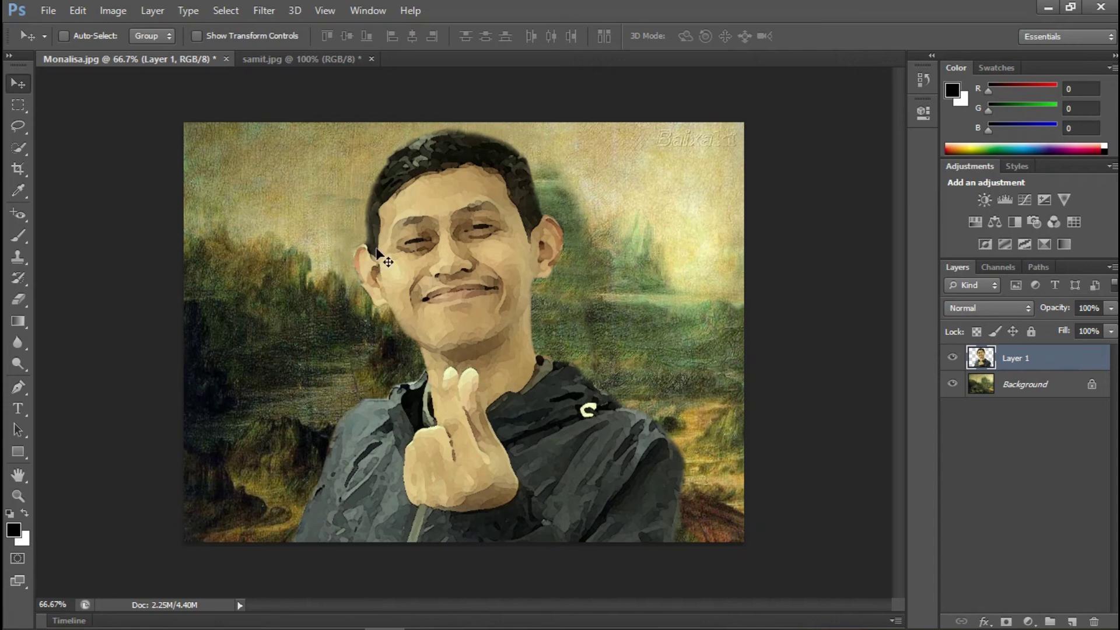
Undo and redo the painterly filter to compare the man with and without it.
key("ctrl+z")
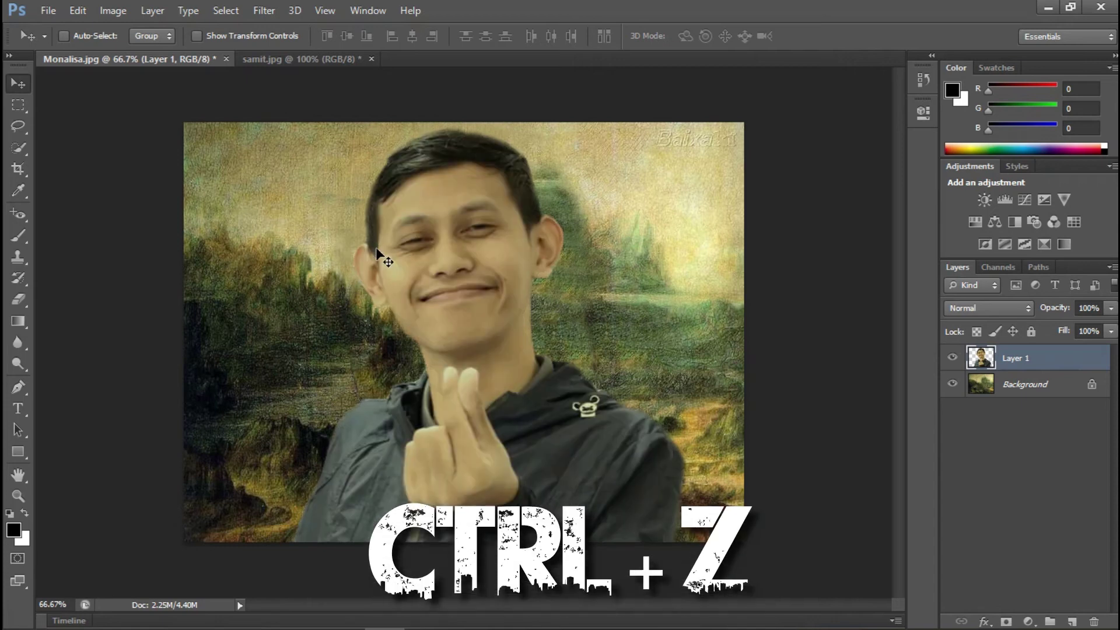
left_click(80, 11)
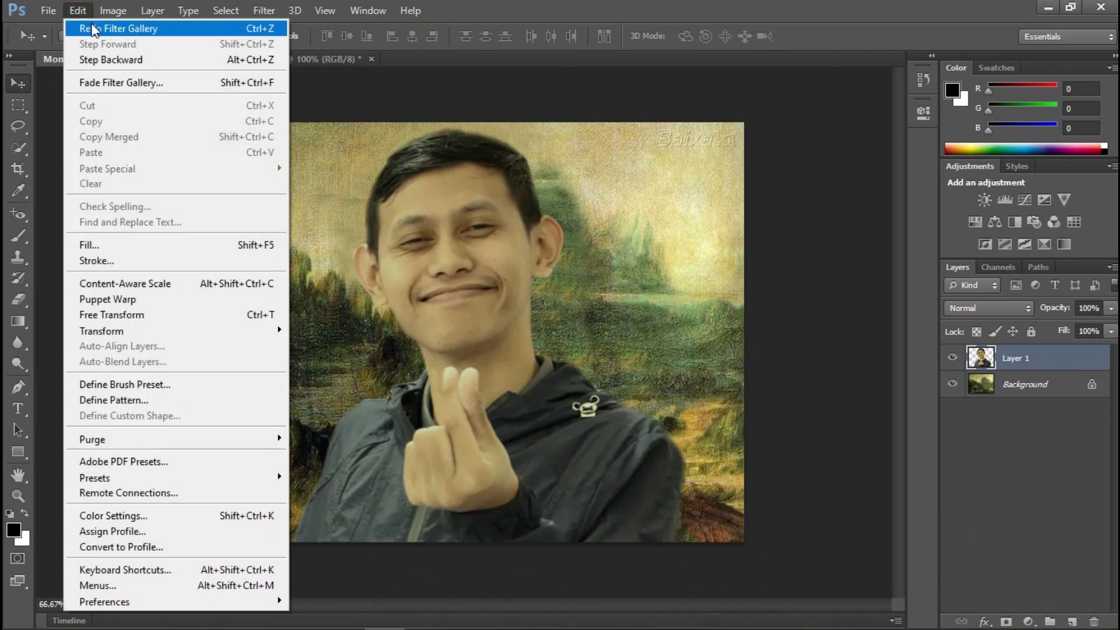
left_click(425, 102)
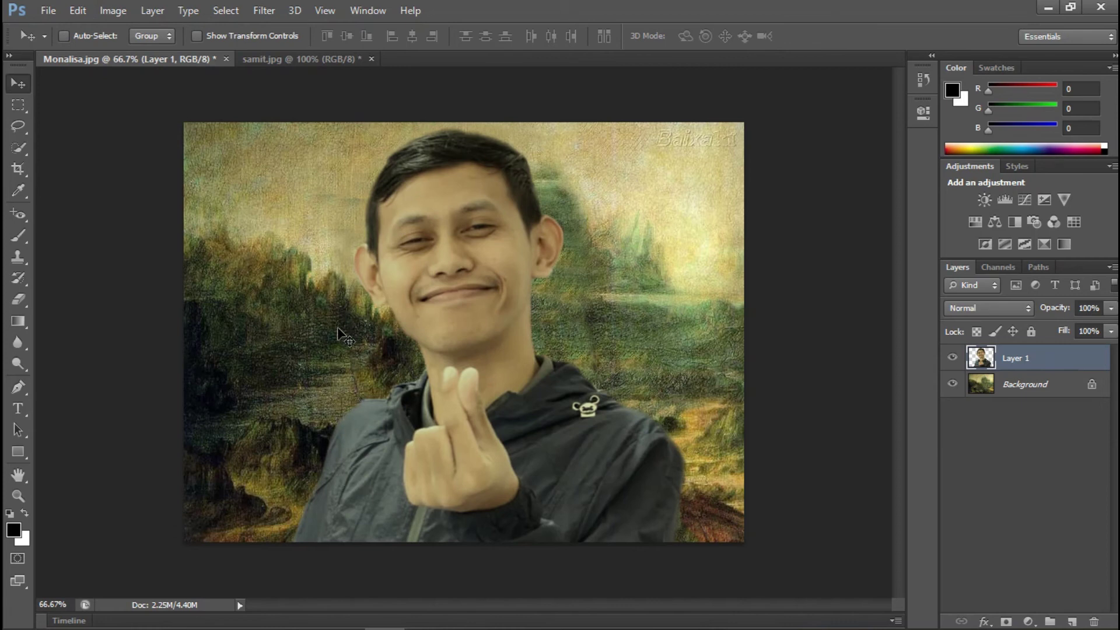
Fade the Filter Gallery effect to 50% opacity in Normal mode.
left_click(77, 10)
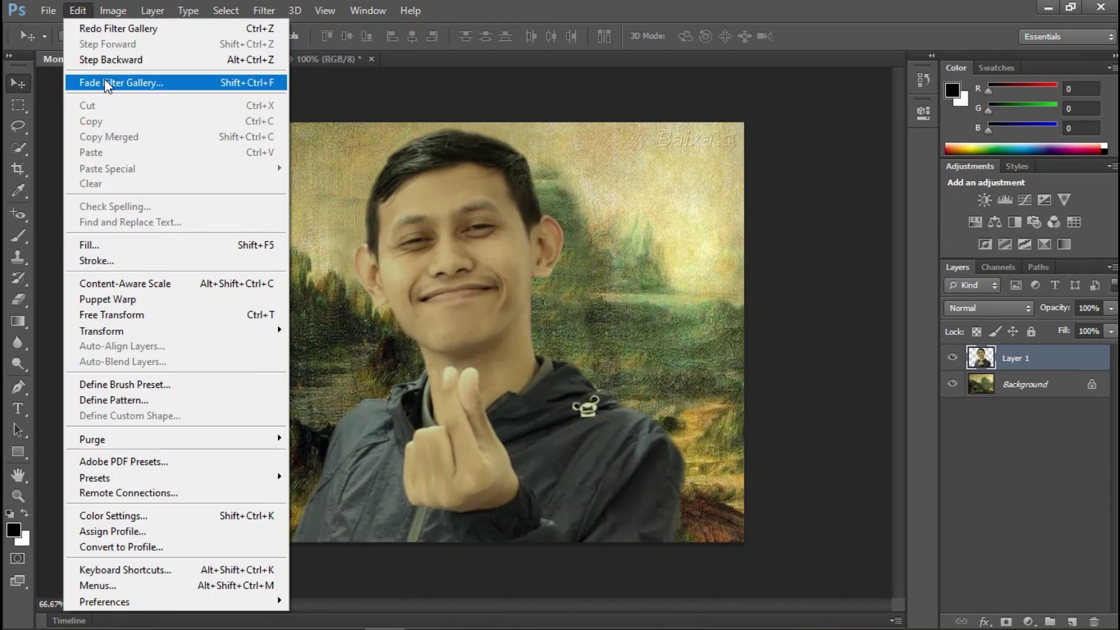
left_click(104, 78)
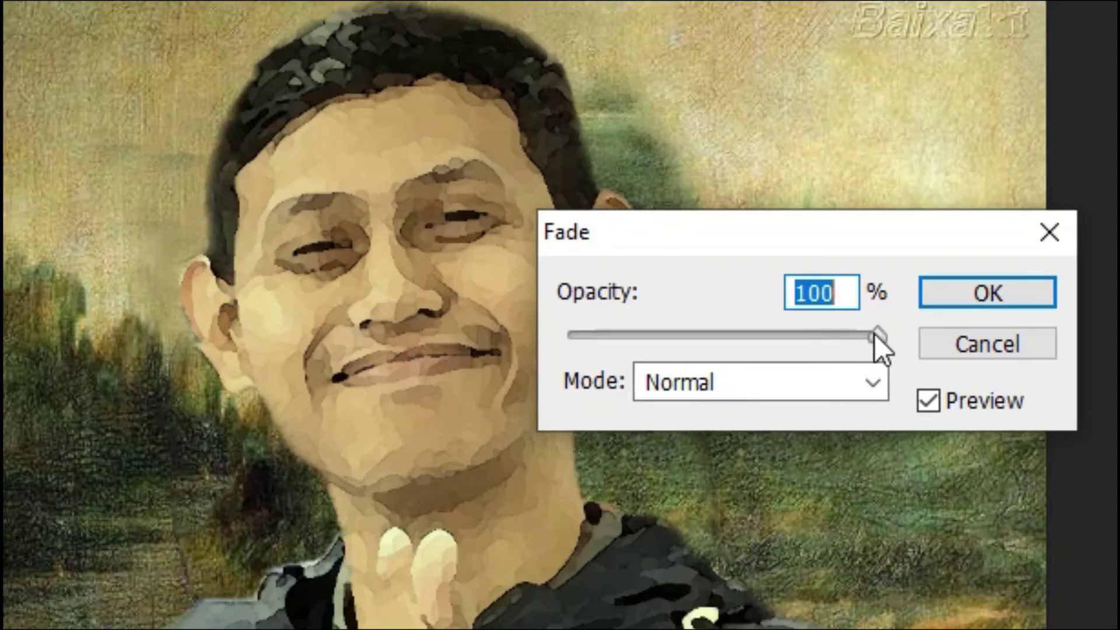
mouse_move(874, 334)
left_mouse_down()
mouse_move(711, 333)
mouse_move(725, 334)
left_mouse_up()
left_click_drag(727, 334, 723, 335)
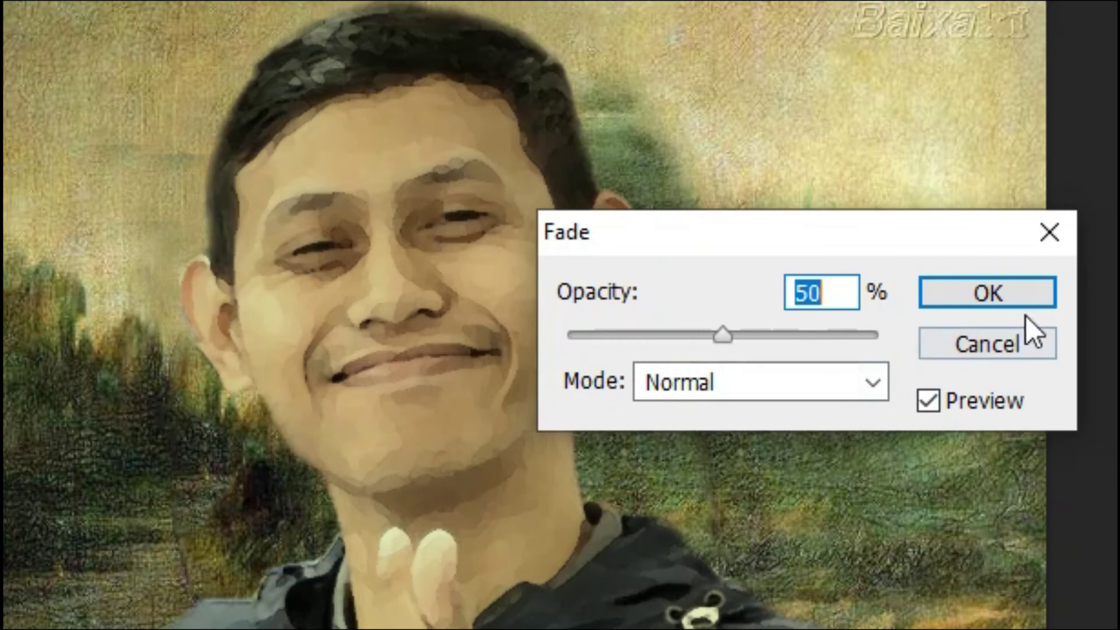
left_click(1037, 291)
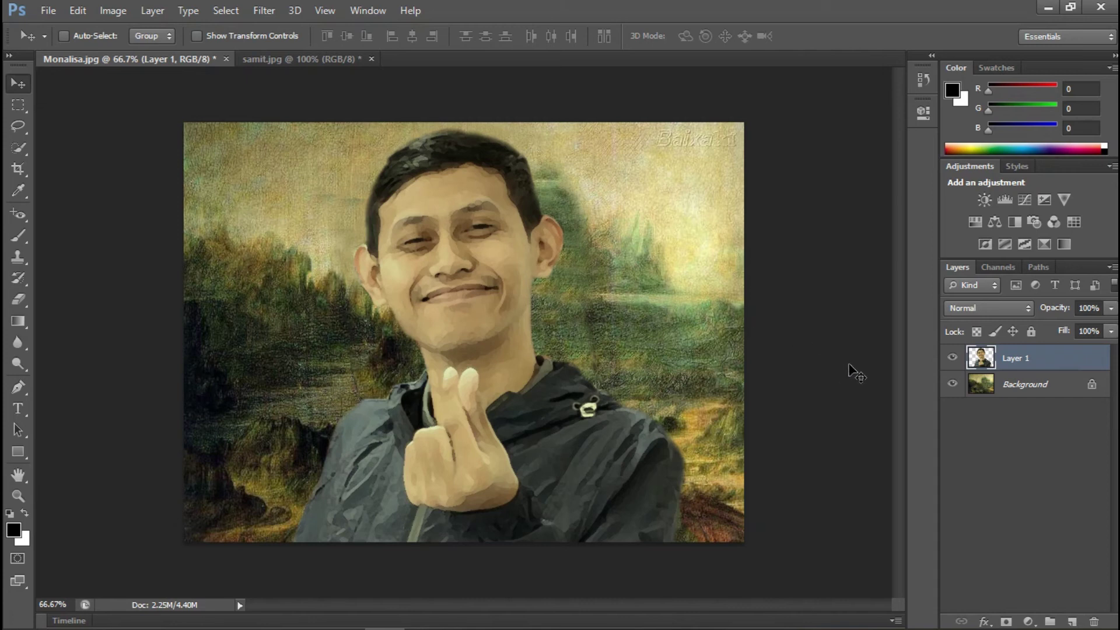
Duplicate the Background layer, move the copy above Layer 1, and flip it horizontally.
left_click(1055, 385)
mouse_move(970, 137)
left_mouse_down()
mouse_move(1028, 623)
mouse_move(1029, 613)
left_mouse_up()
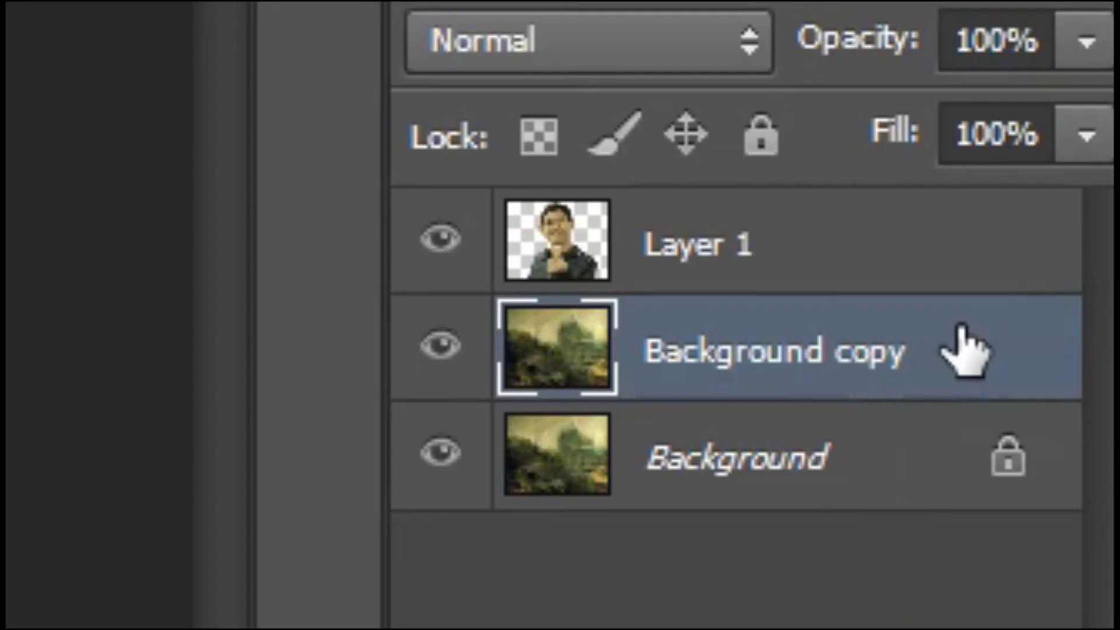
mouse_move(842, 353)
left_mouse_down()
mouse_move(887, 190)
mouse_move(893, 201)
left_mouse_up()
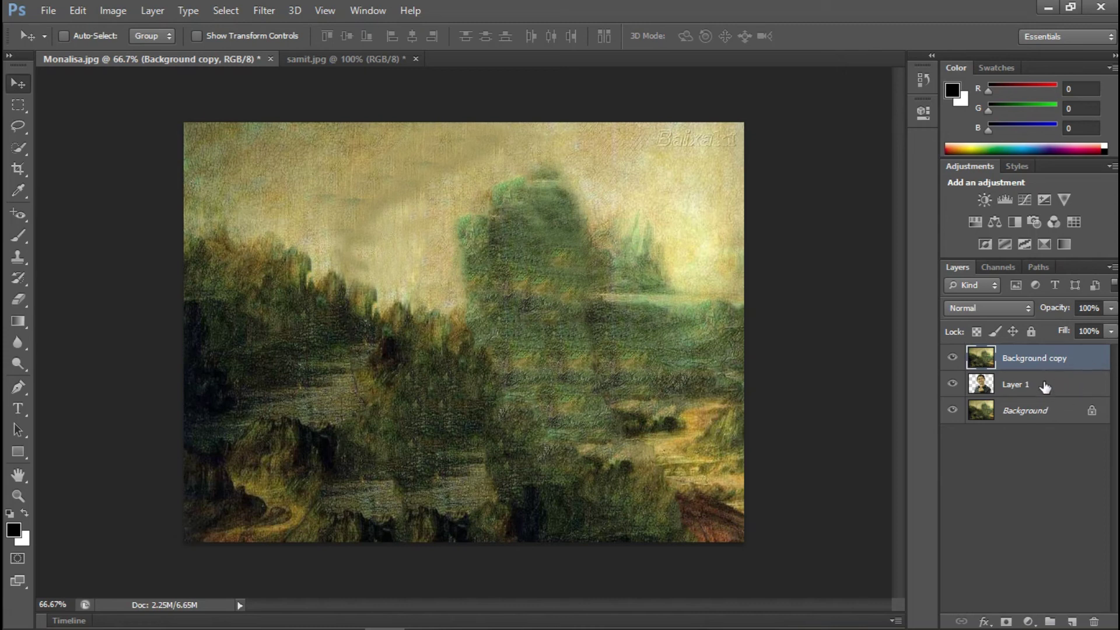
left_click(76, 14)
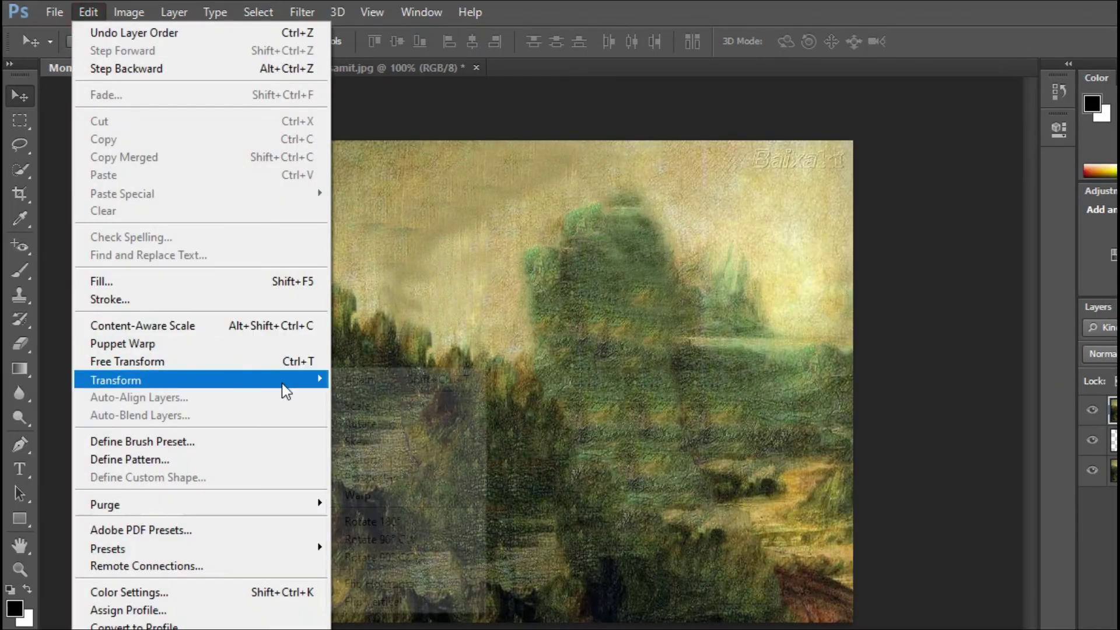
mouse_move(116, 380)
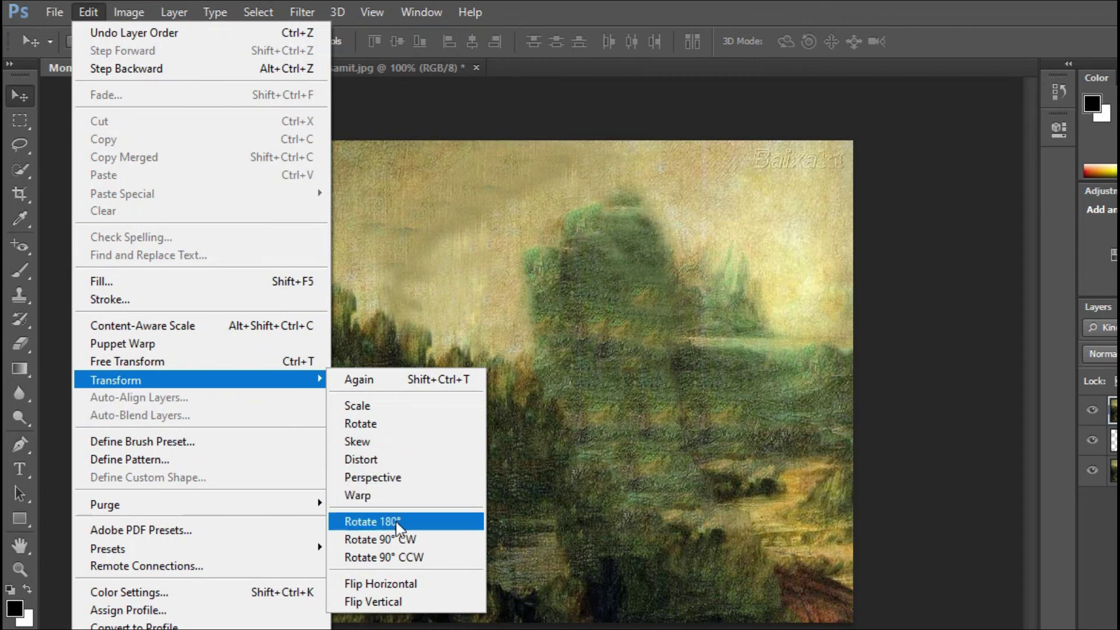
left_click(411, 585)
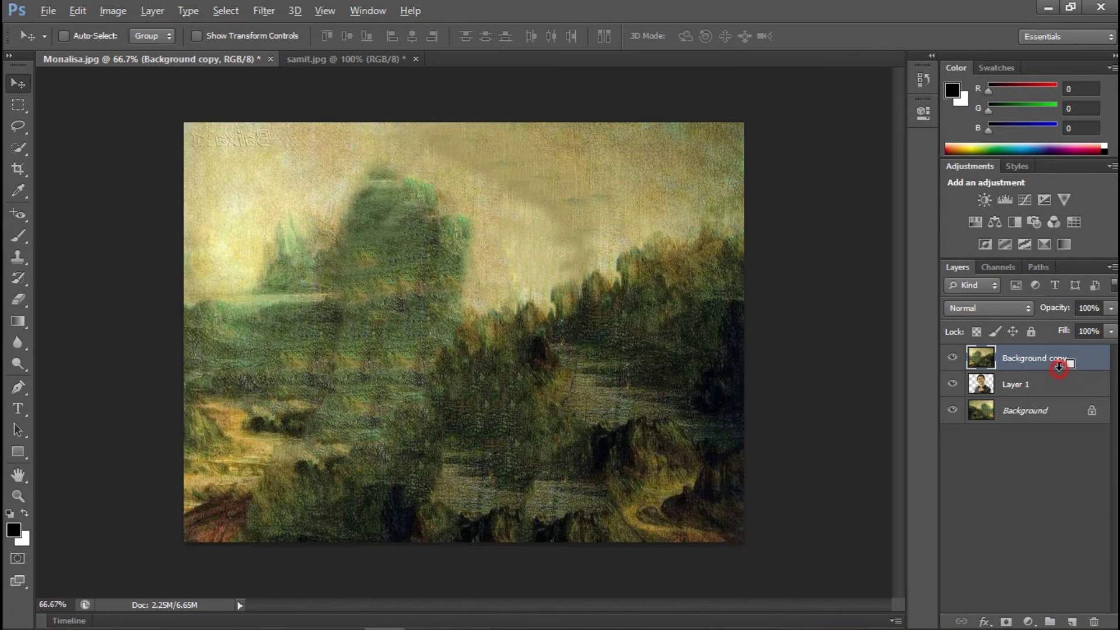
Clip the Background copy to Layer 1 and set its blend mode to Soft Light.
left_click(1053, 371, "alt")
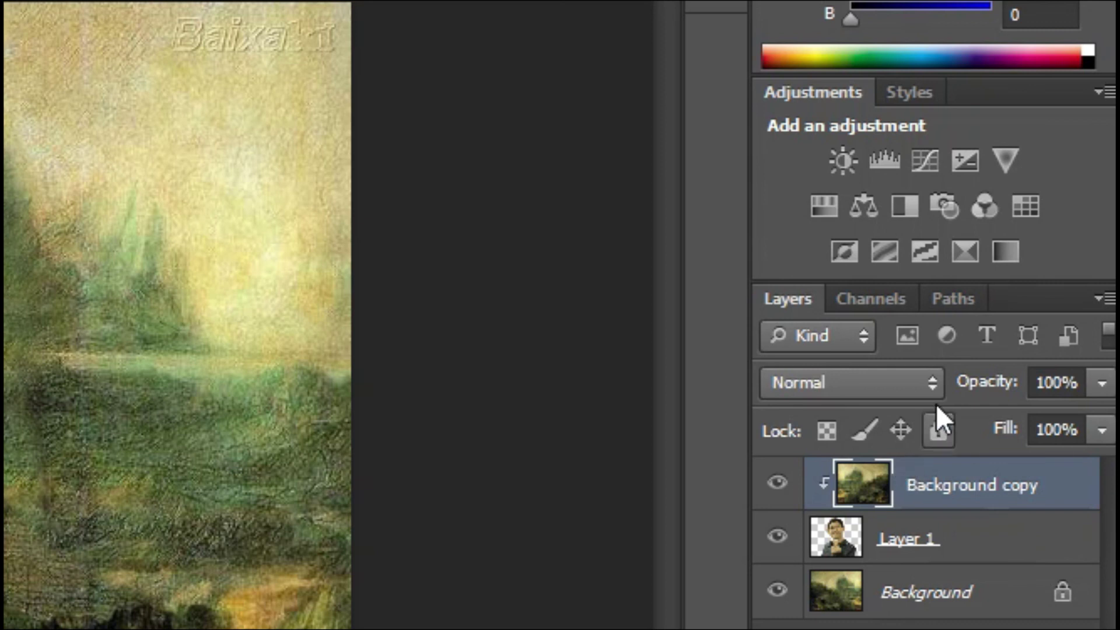
left_click(933, 380)
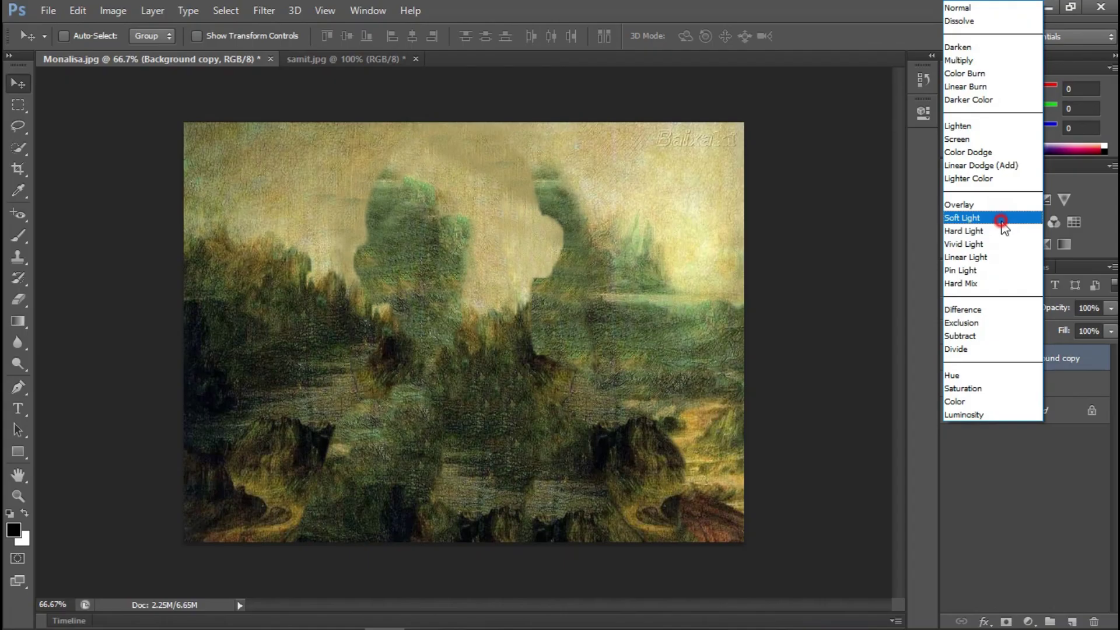
left_click(877, 199)
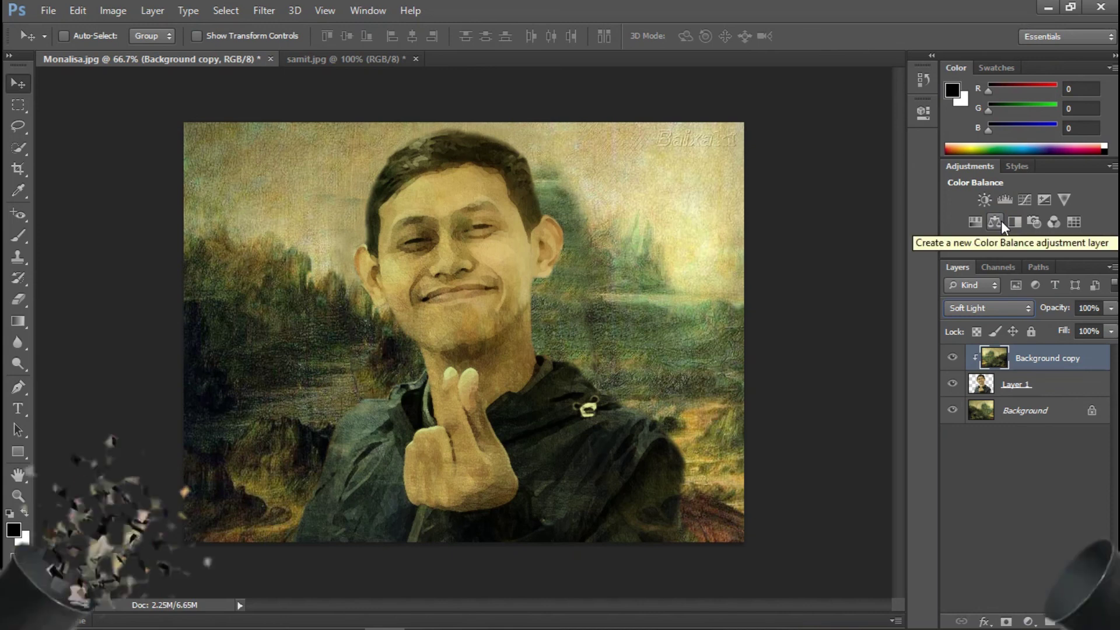